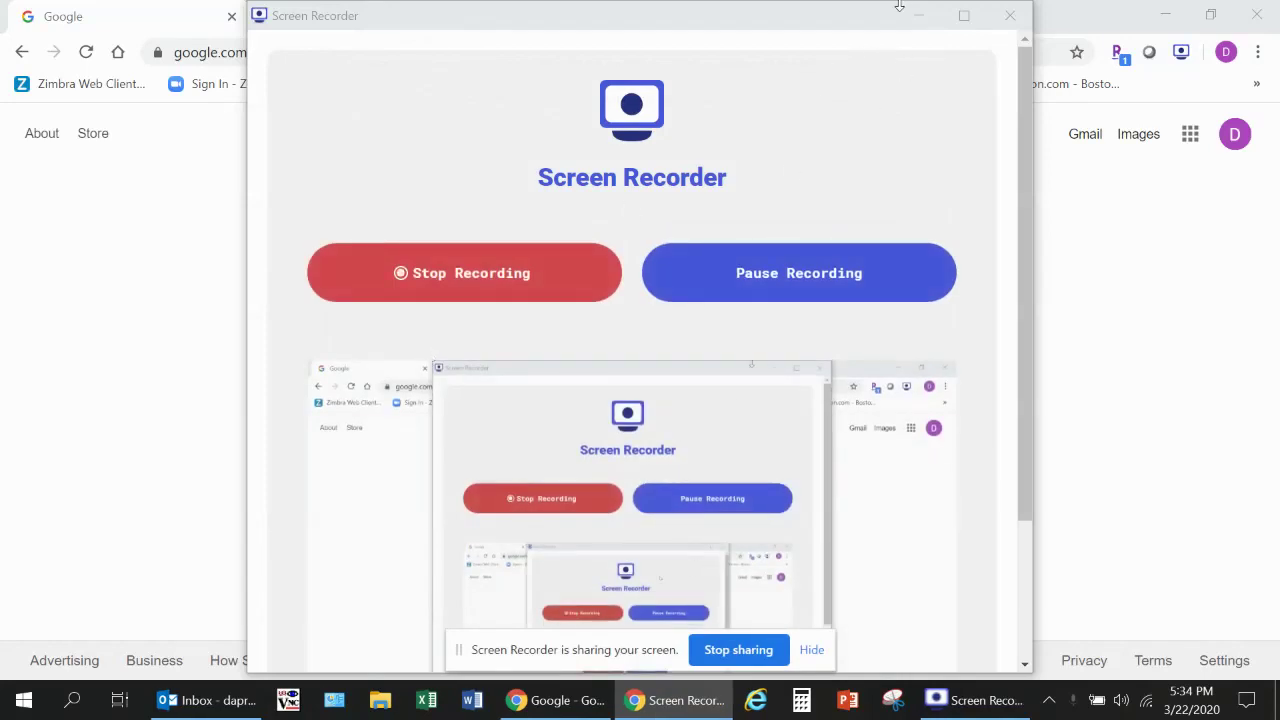
Step: Minimise the Screen Recorder window to reveal Chrome showing the Google home page
click(912, 14)
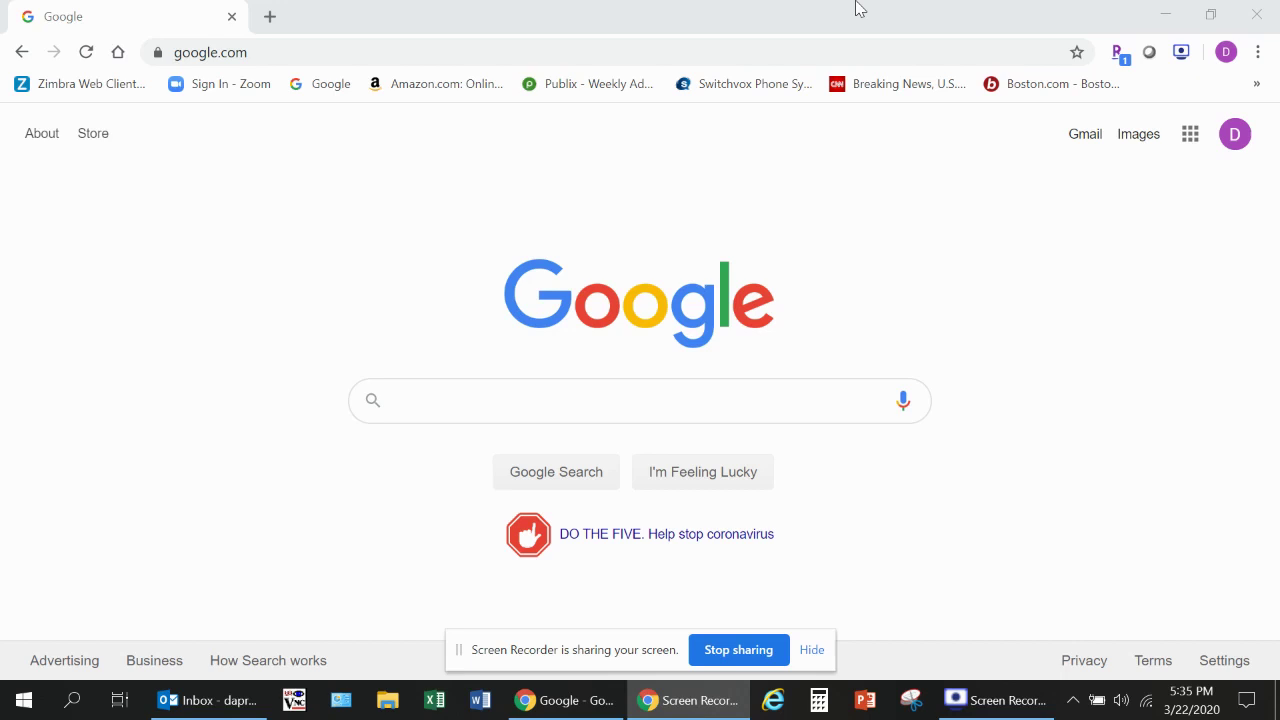
Step: Search Google for zoom.com and scroll down to the Sign Up Free - Zoom result
click(409, 404)
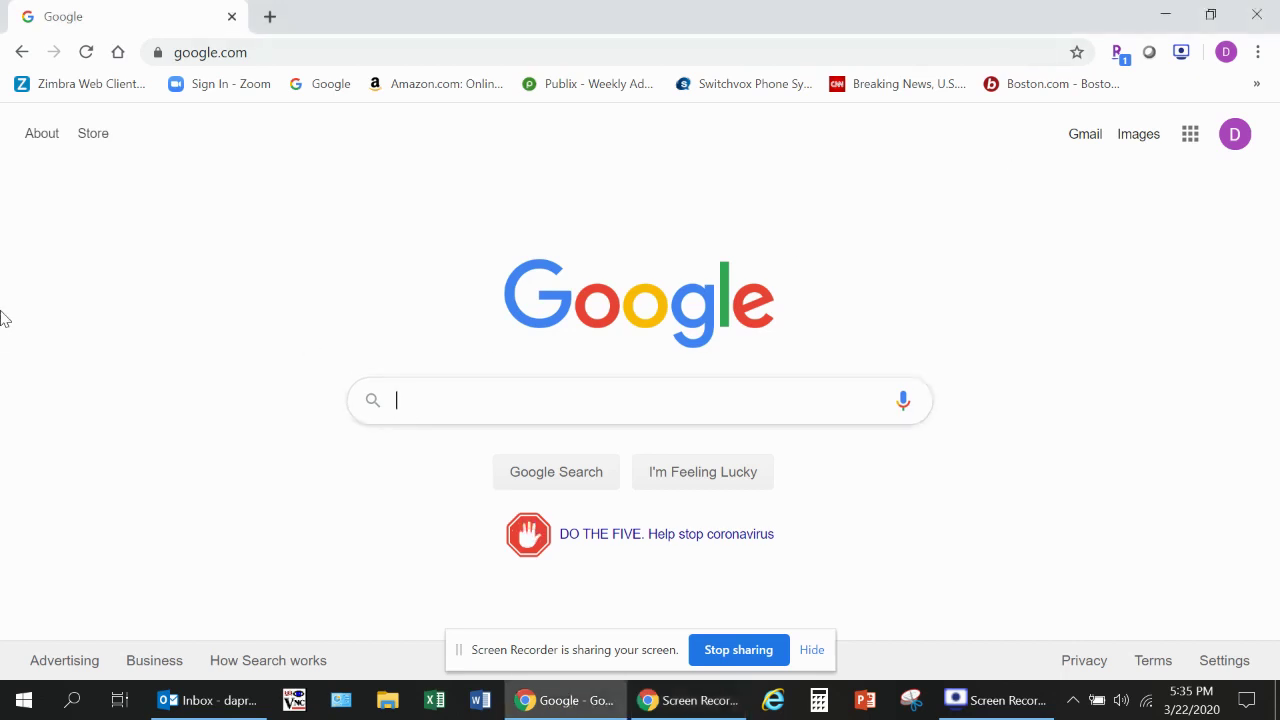
text(zoom)
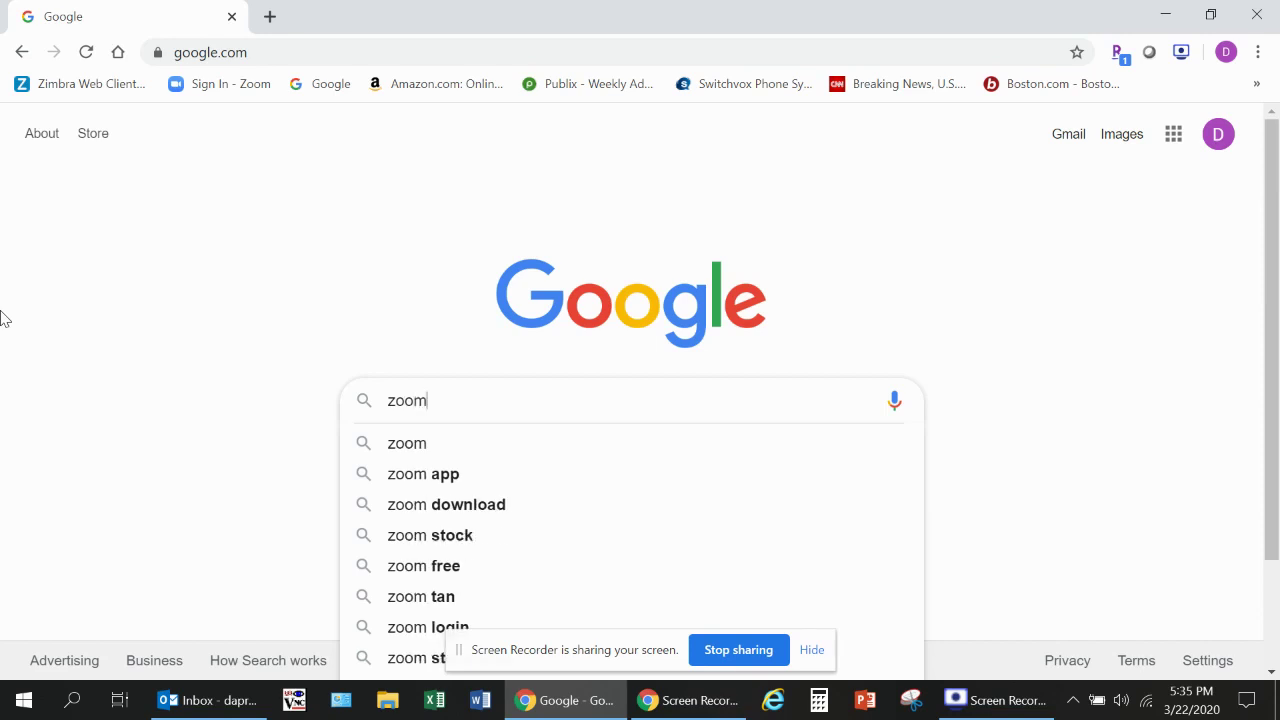
text(.co)
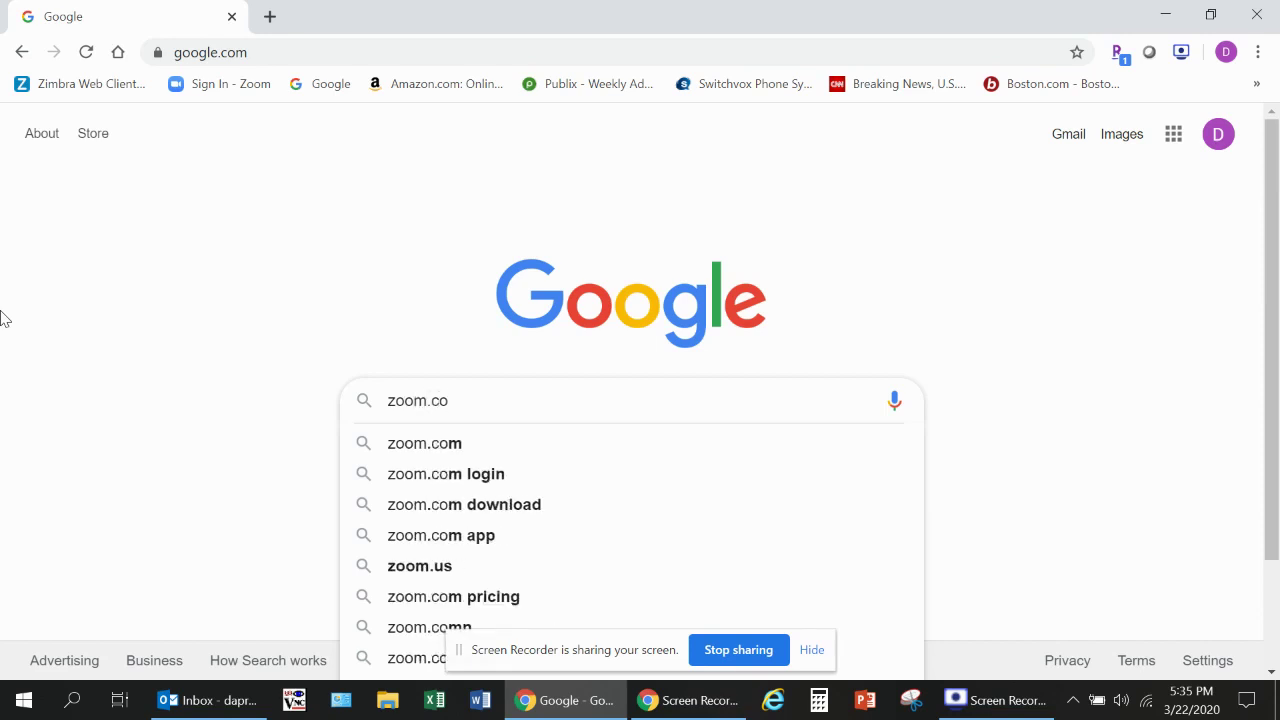
text(m)
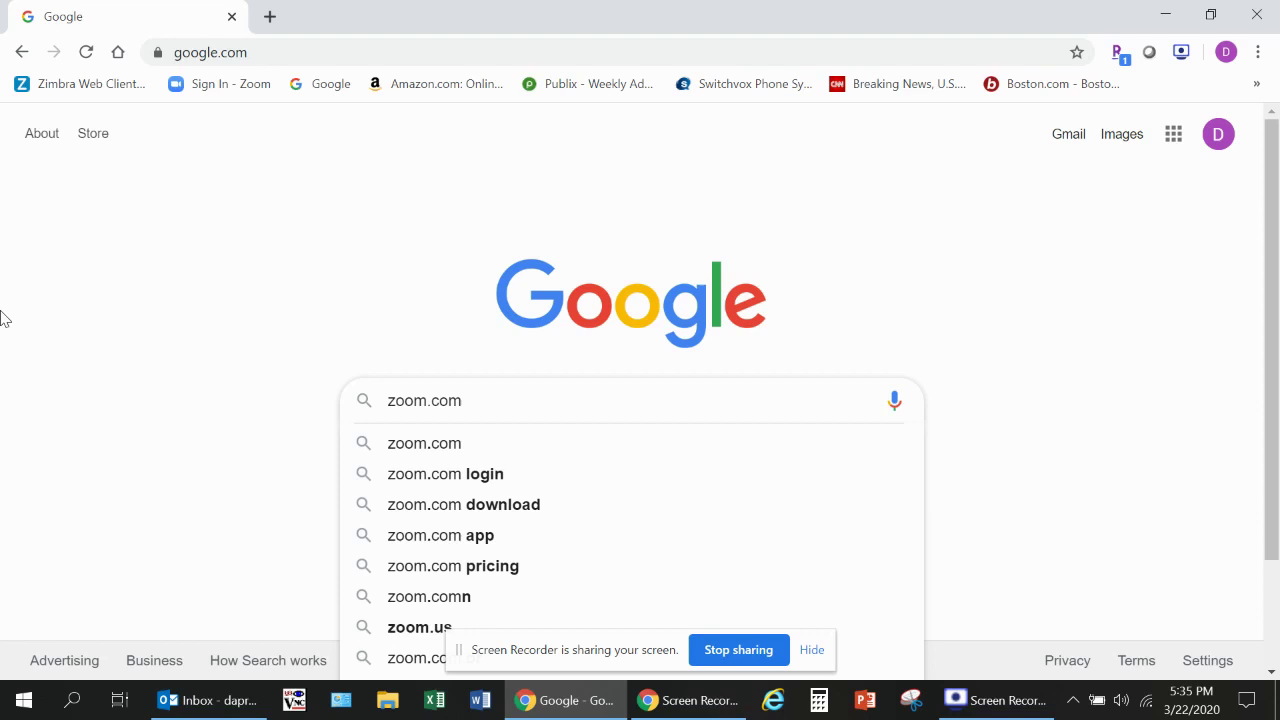
key(Return)
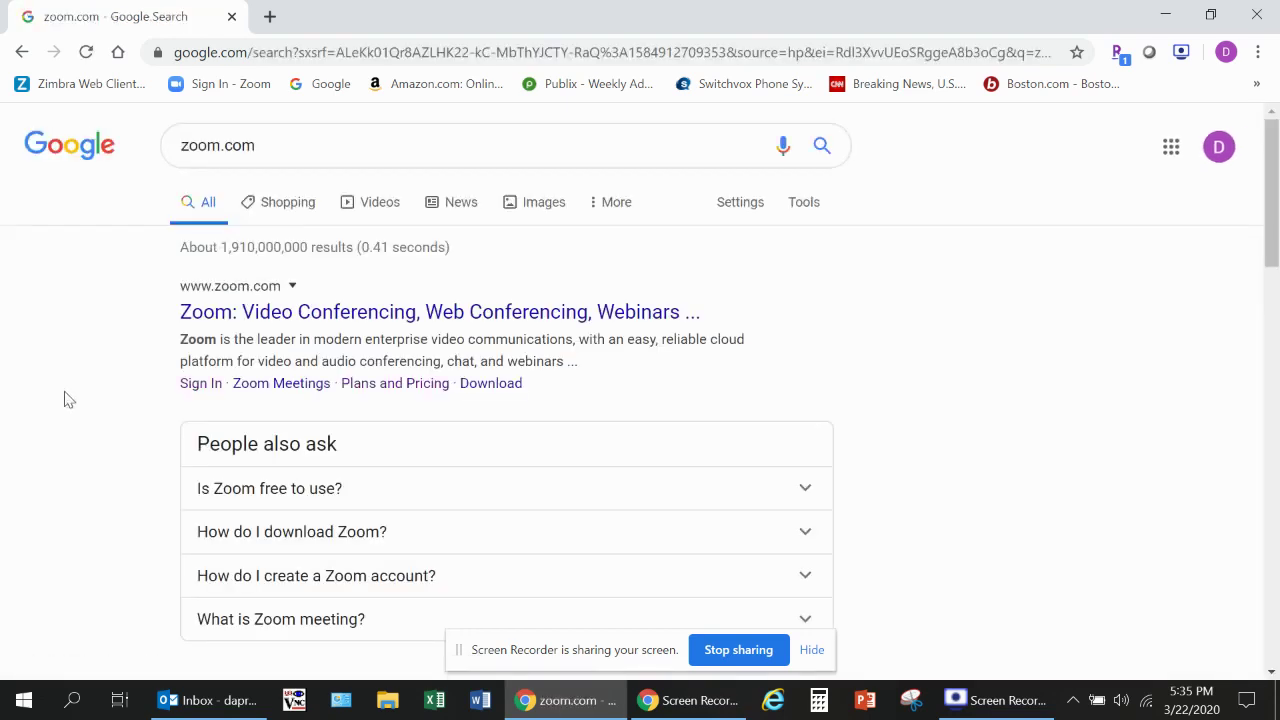
scroll(70, 400, down, 5)
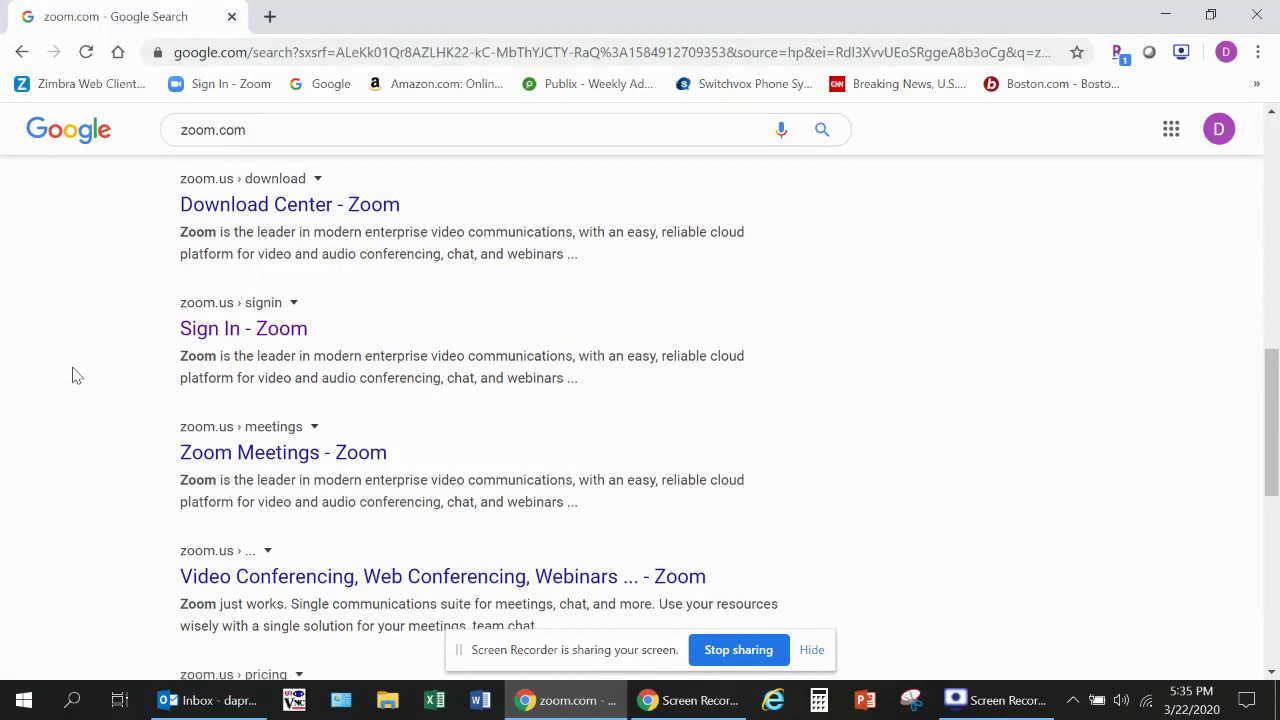
scroll(72, 376, down, 3)
scroll(72, 376, down, 3)
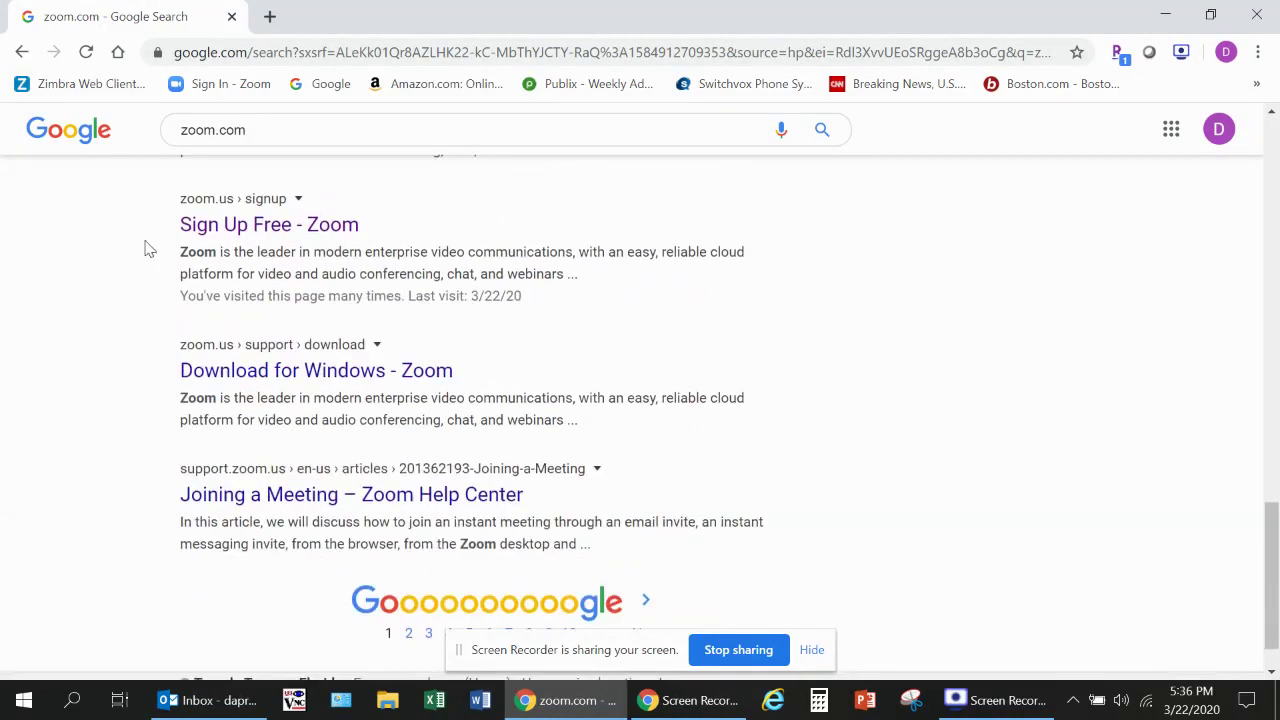
Step: On Zoom's Sign Up Free page, submit the work e-mail address, correcting a typo first
click(224, 229)
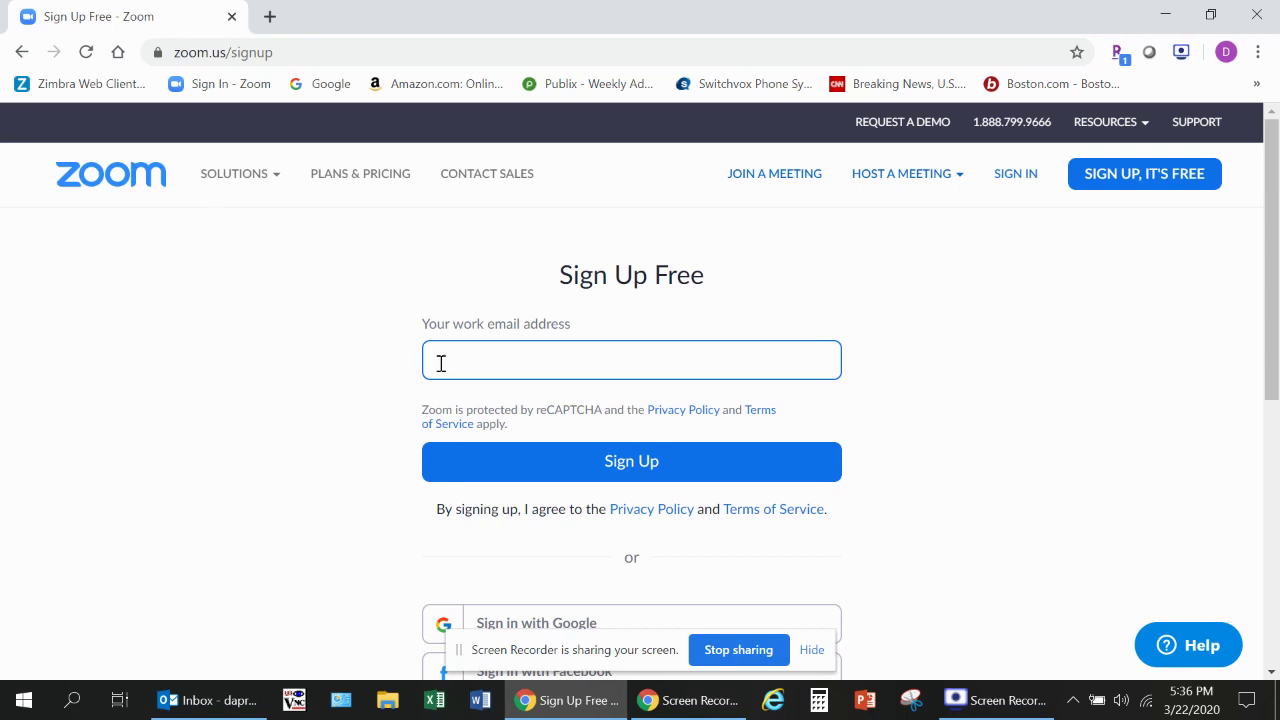
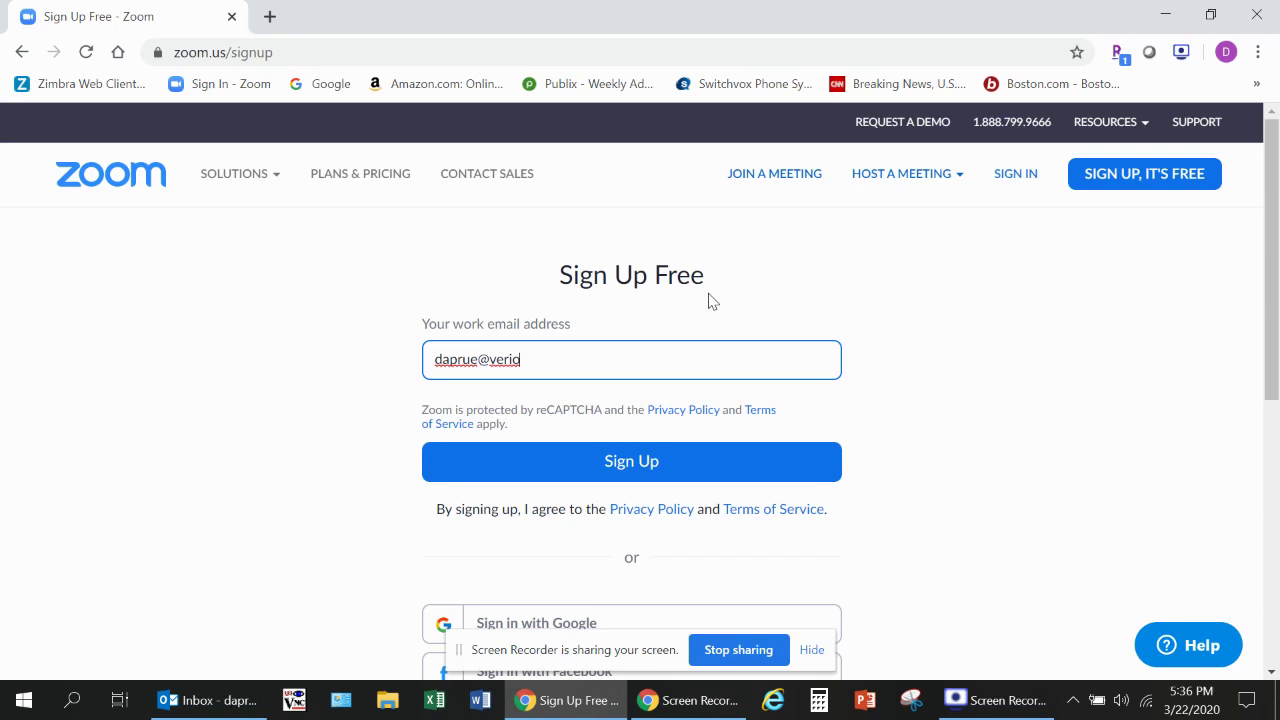
click(616, 462)
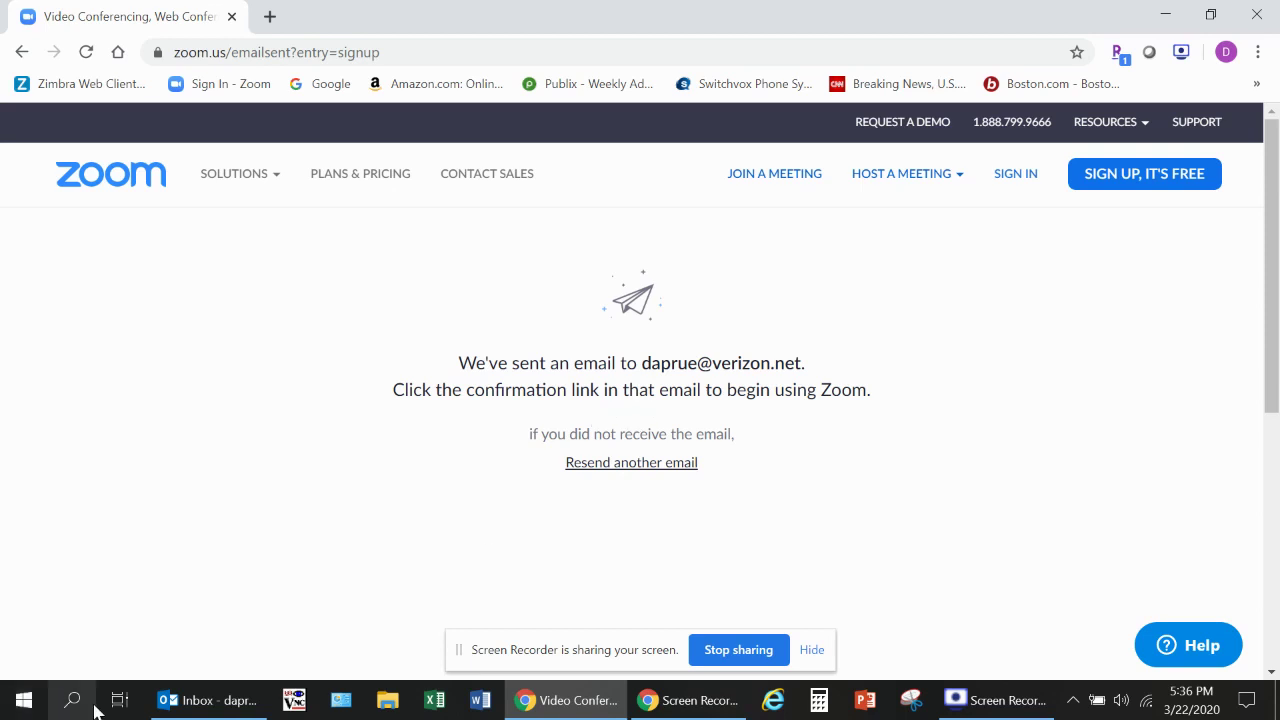
Step: In Outlook, fetch new mail and open 'Please activate your Zoom account' to follow its activation link
mouse_move(190, 706)
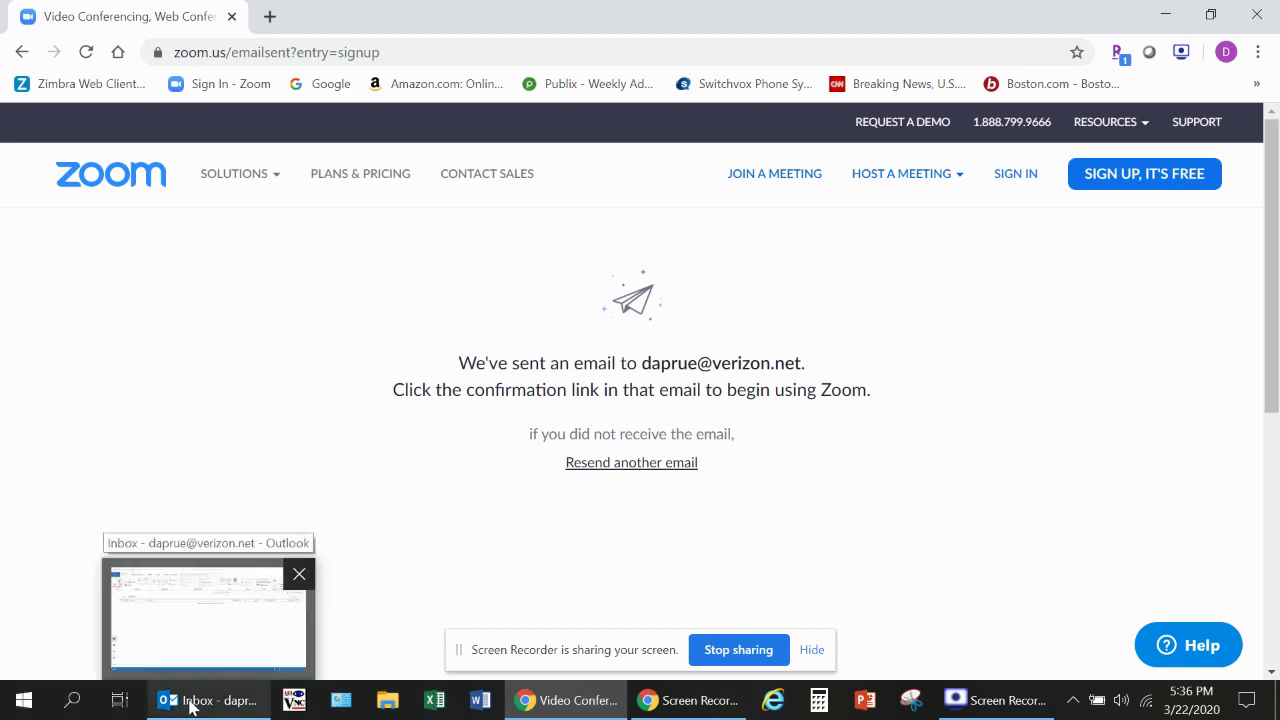
click(188, 704)
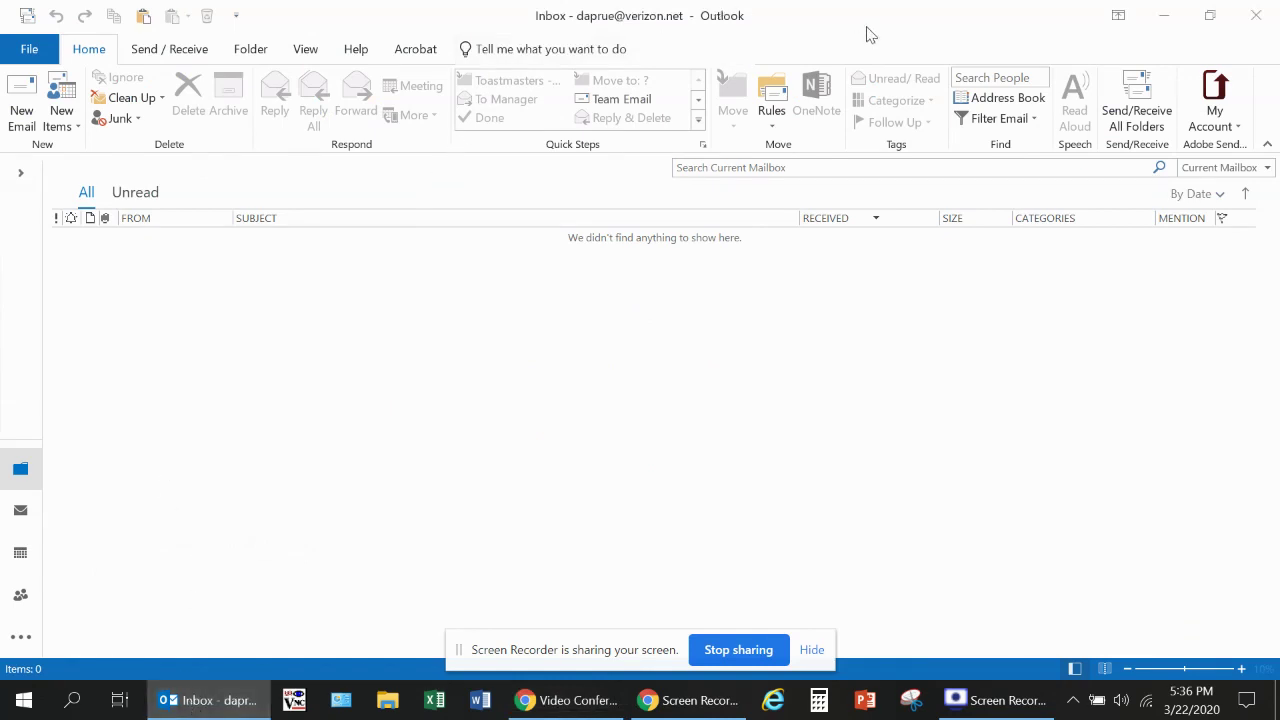
click(1140, 100)
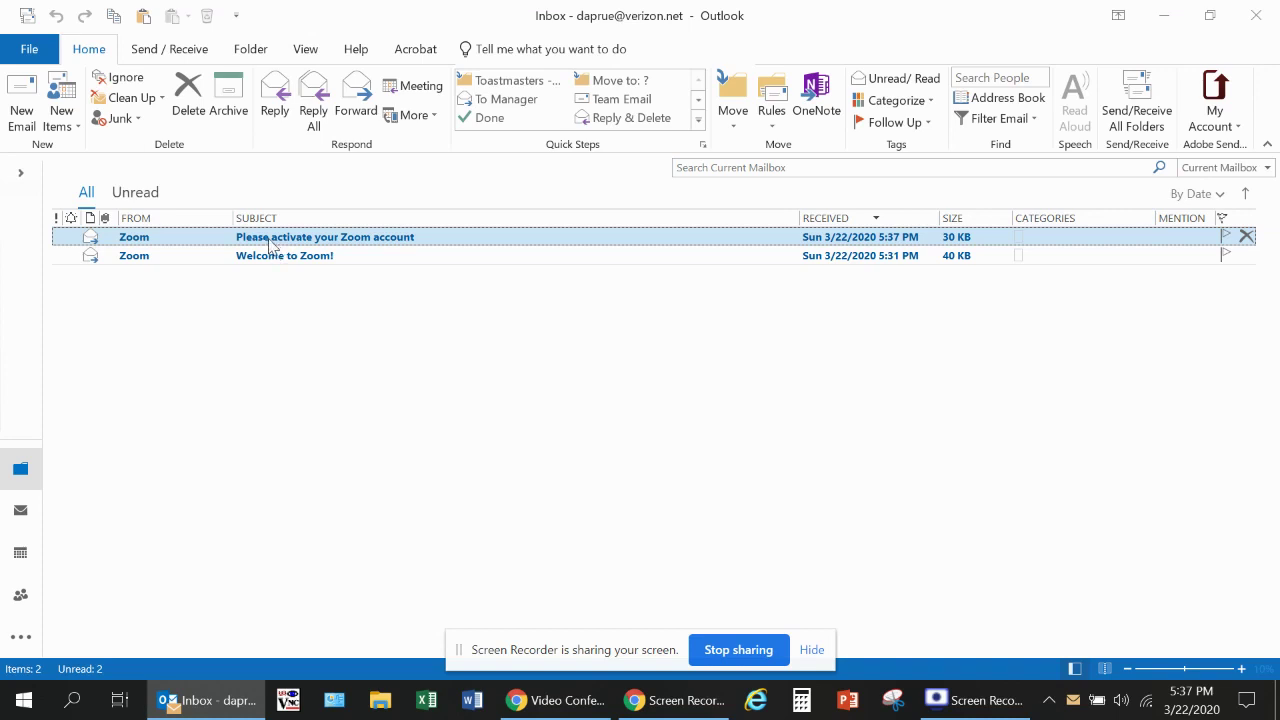
double_click(270, 243)
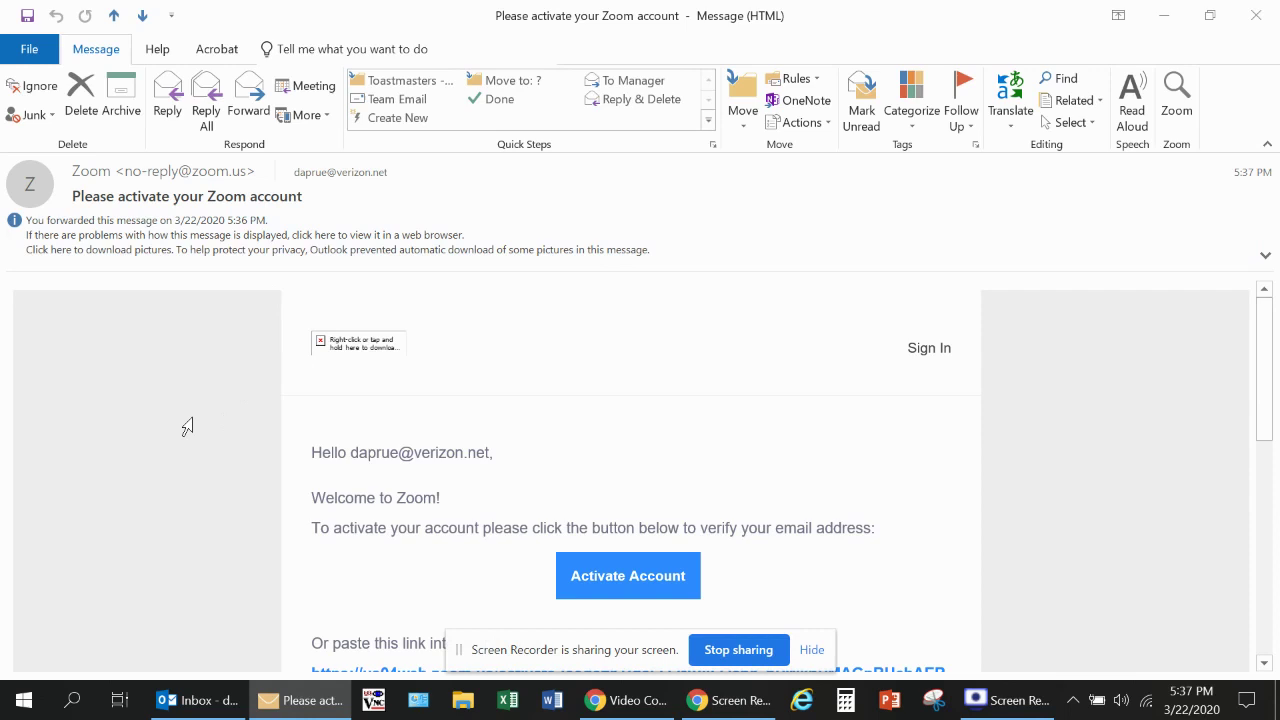
click(630, 584)
Step: Activate the account from the e-mail and enter the user's first and last name
click(627, 584)
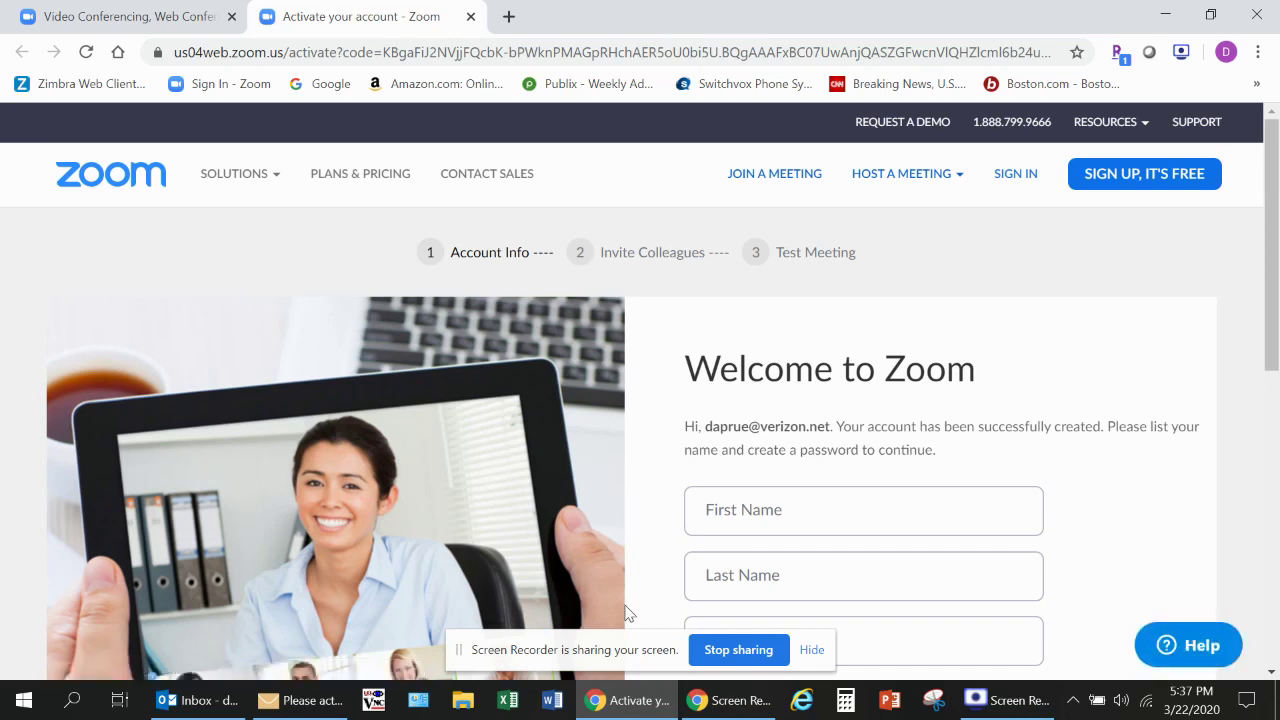
click(730, 514)
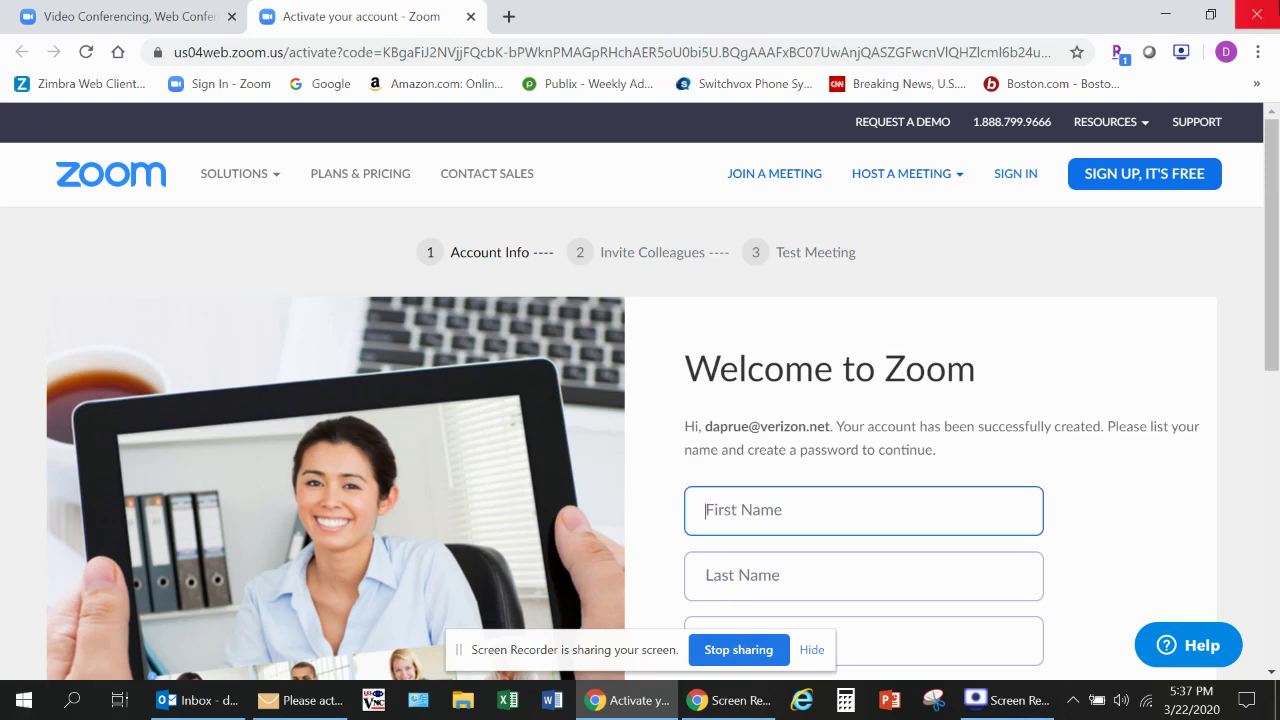
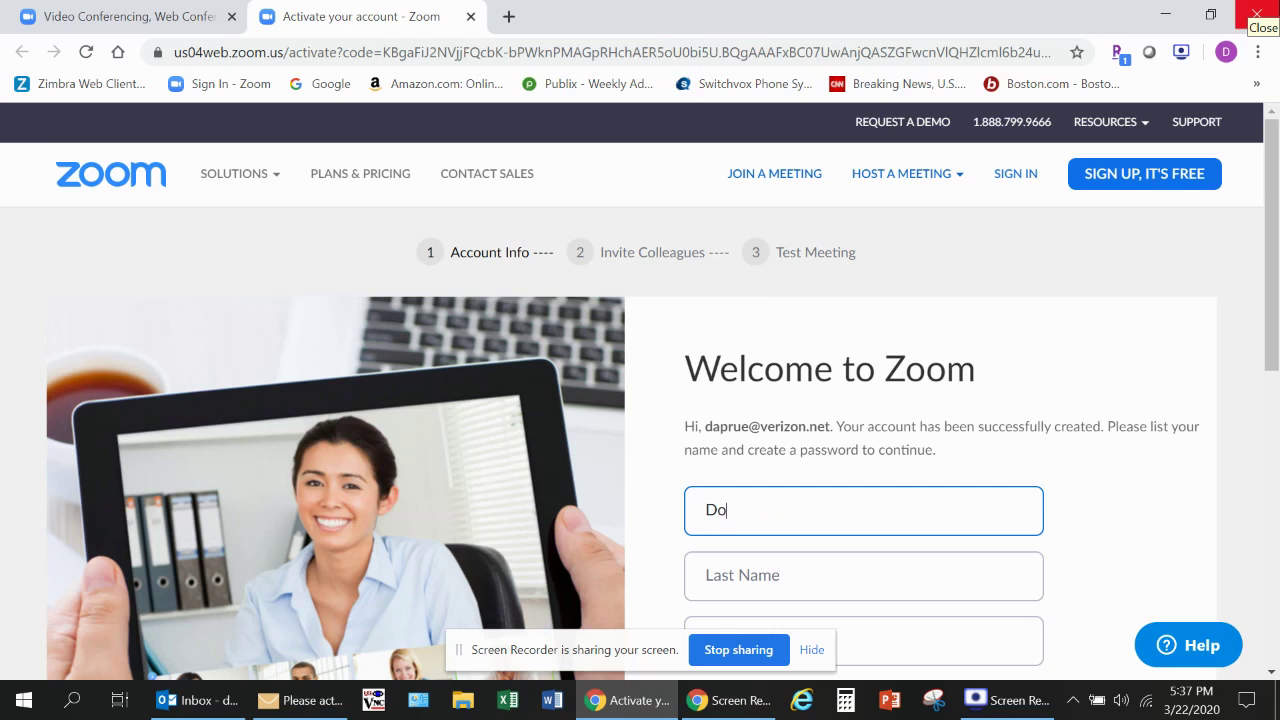
key(Tab)
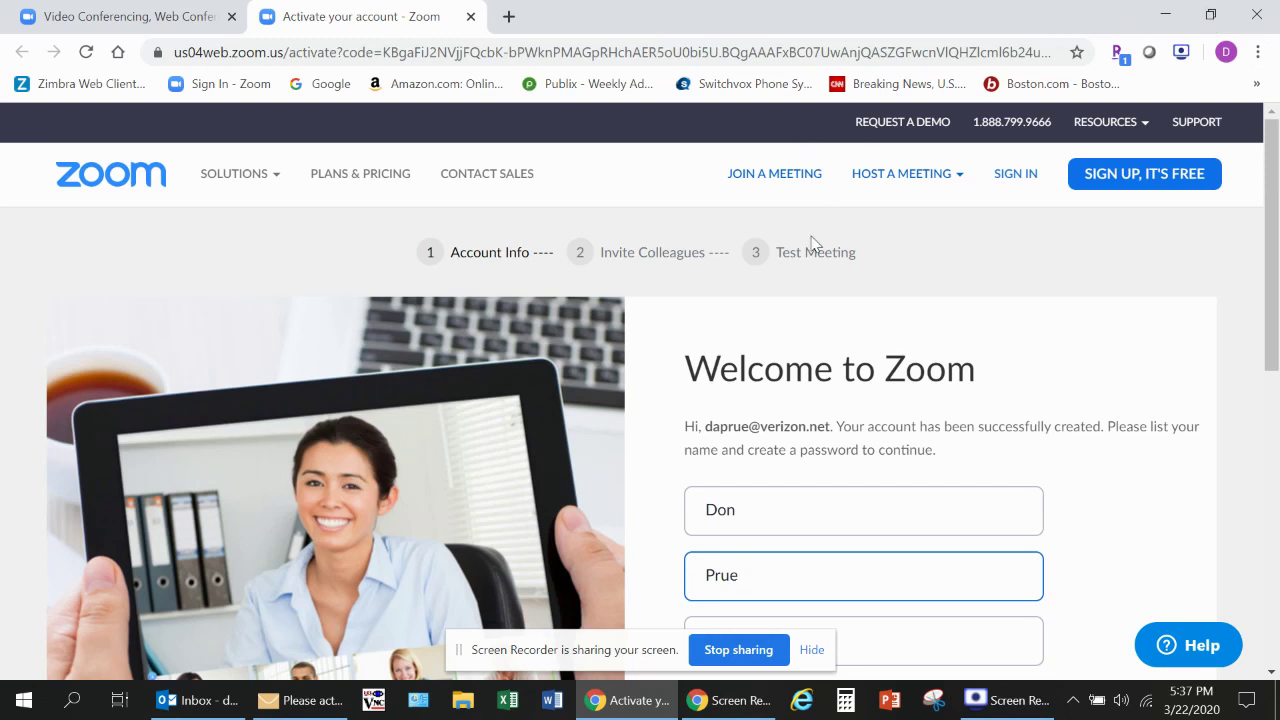
Step: Enter the account password and retype it in Confirm Password
scroll(843, 443, down, 3)
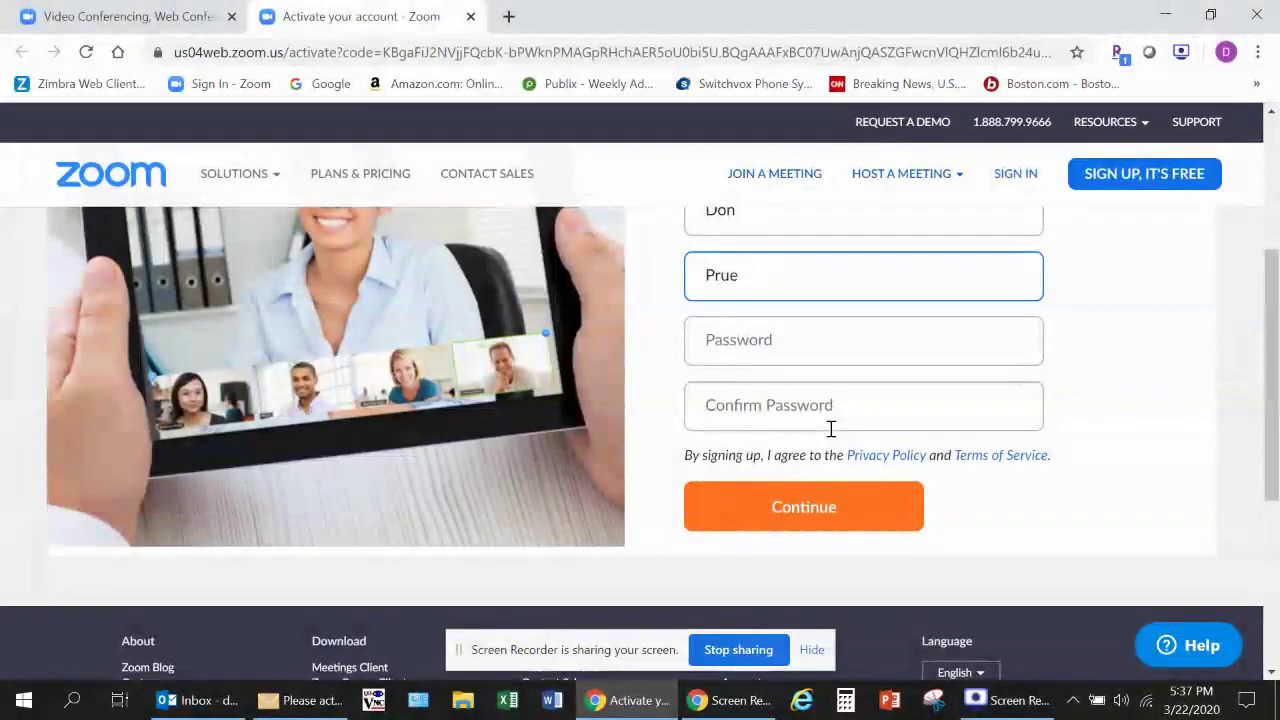
scroll(830, 428, up, 3)
scroll(830, 428, down, 3)
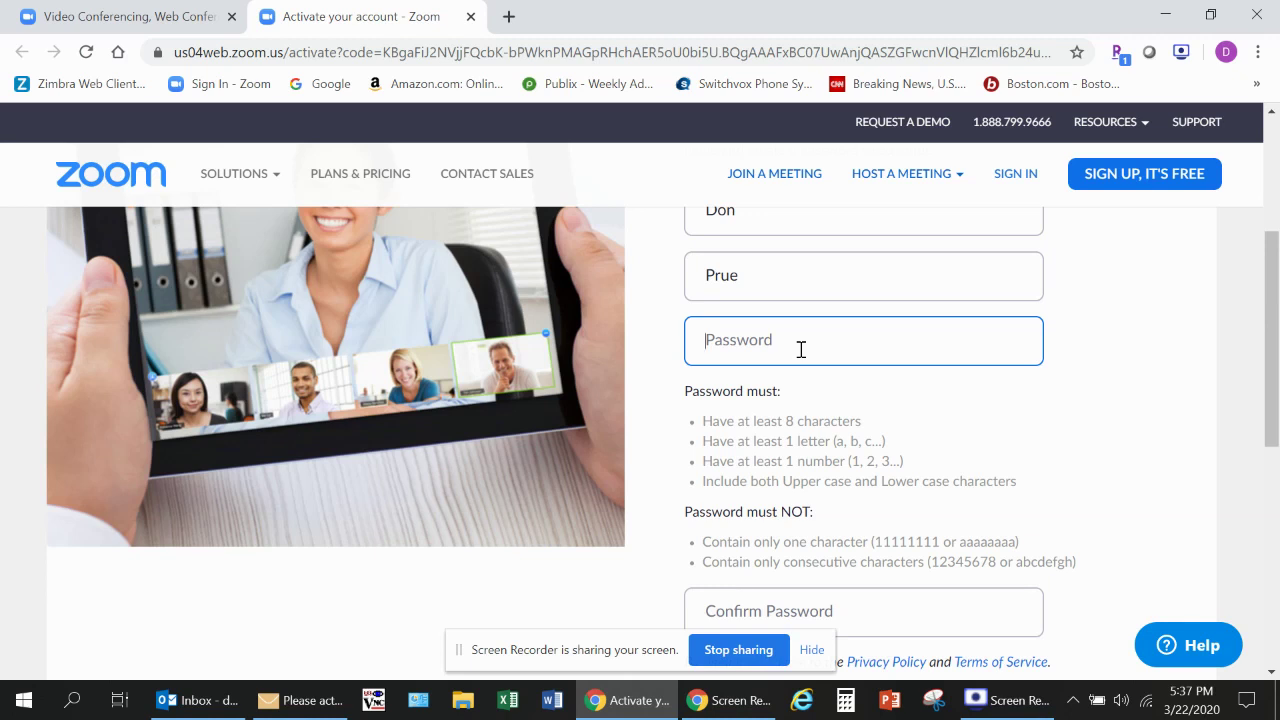
text(p)
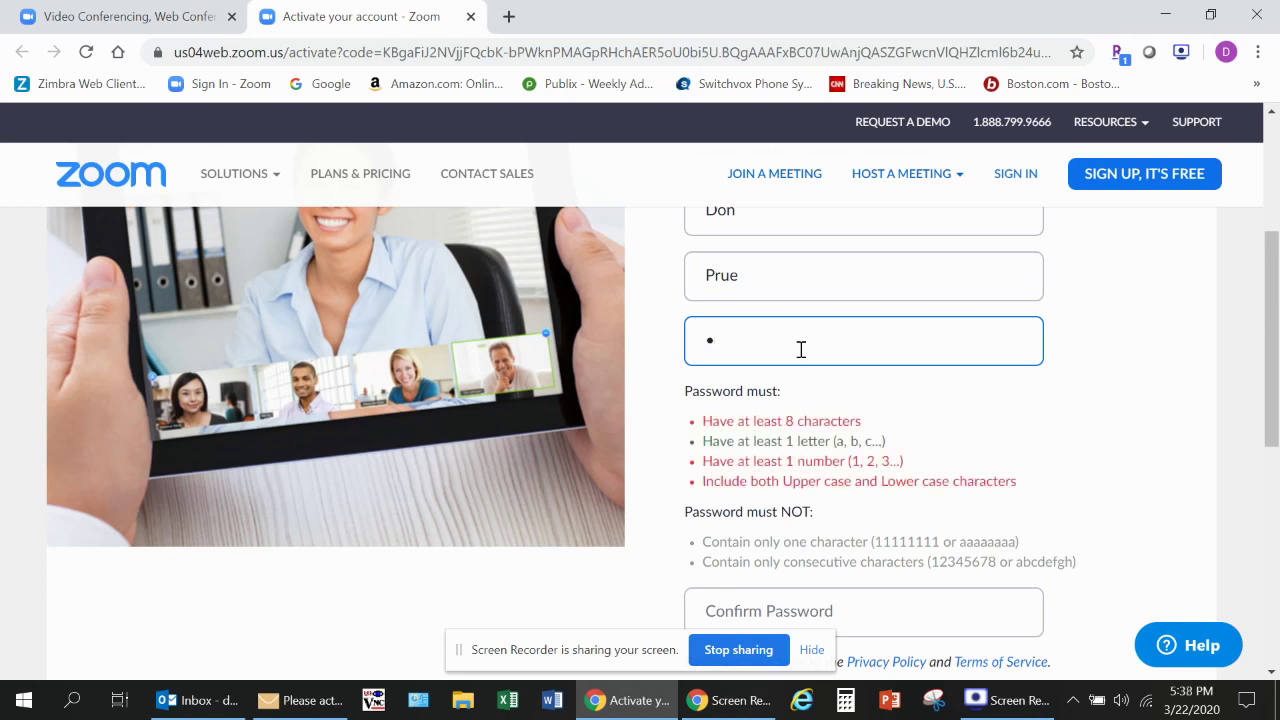
text(Ass)
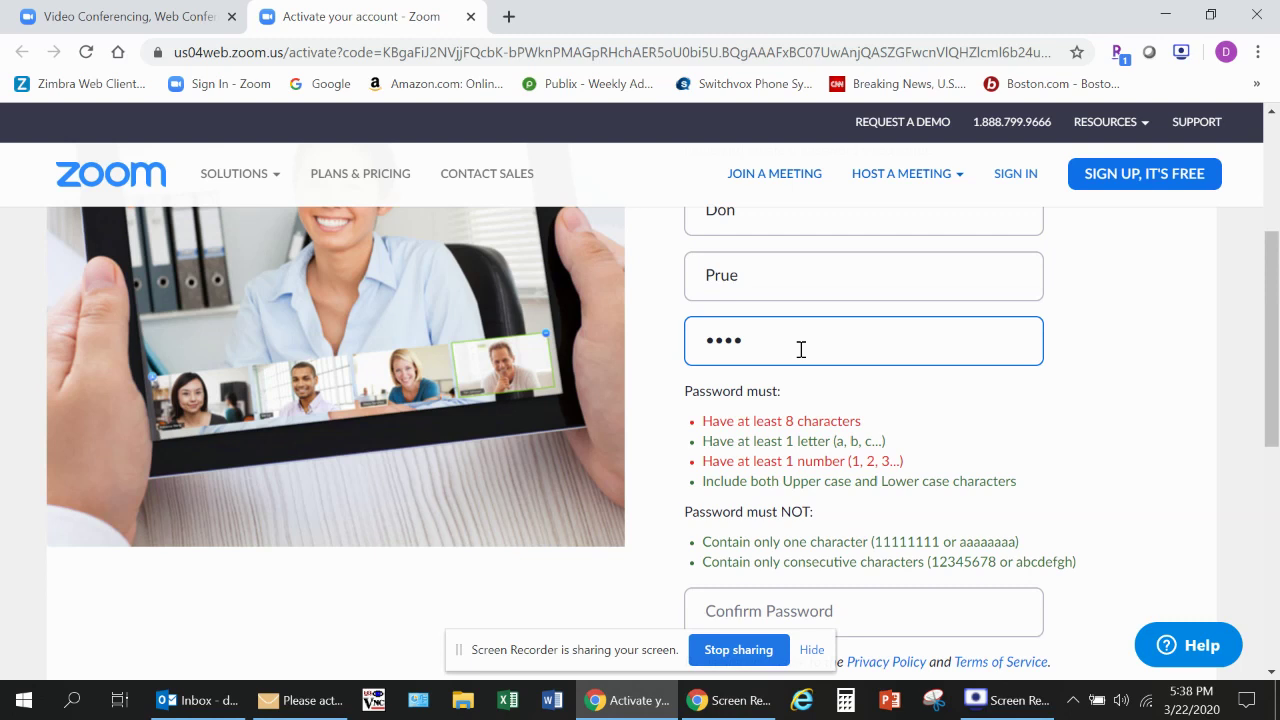
text(word1)
key(Tab)
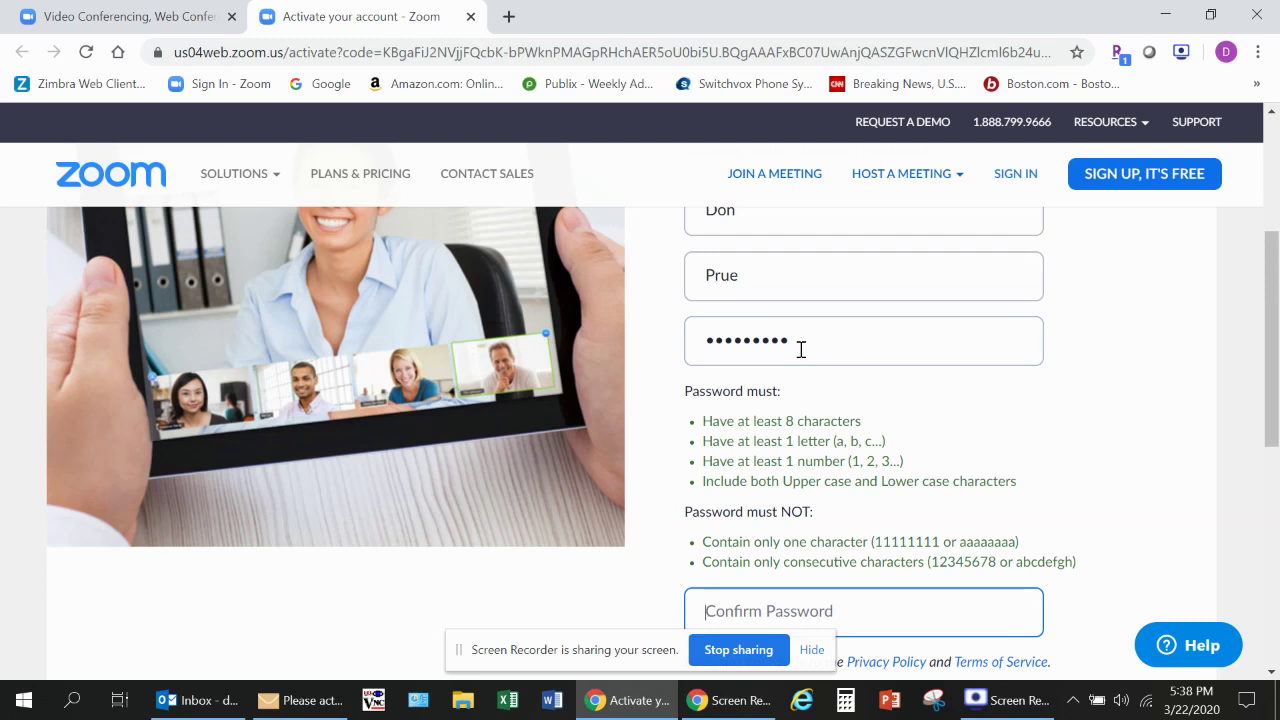
text(Pass)
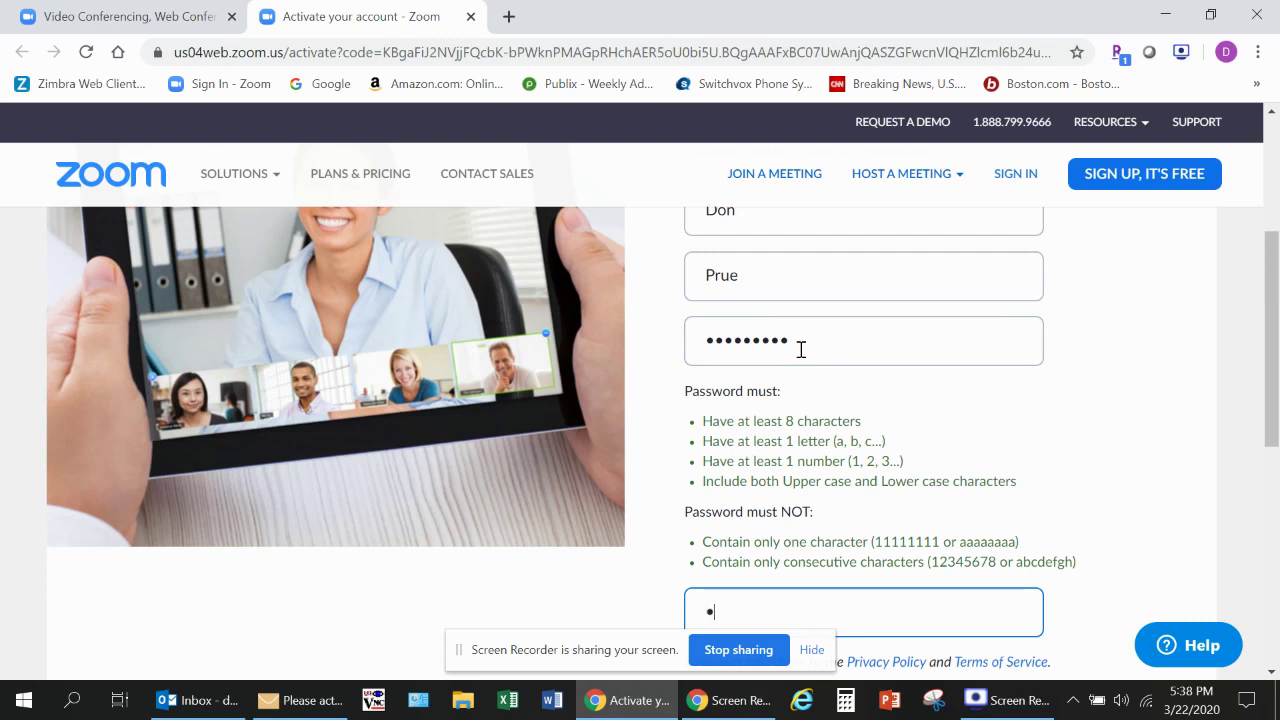
text(word1)
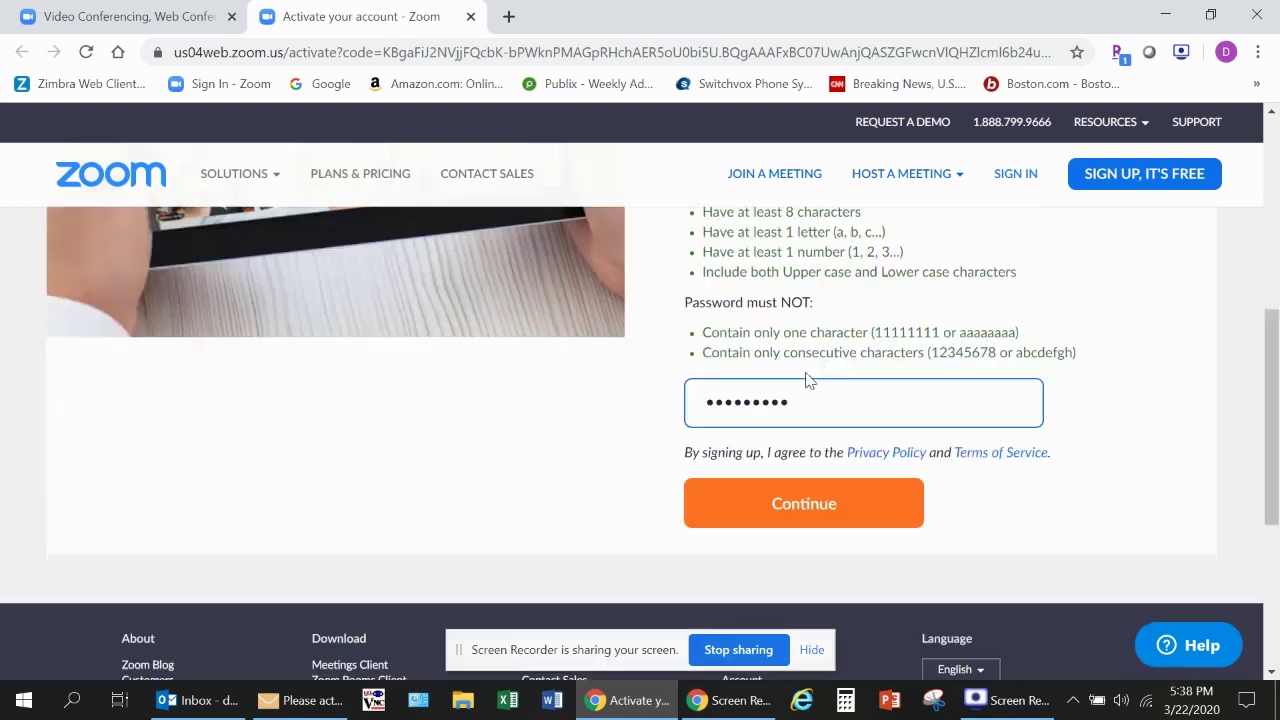
scroll(801, 360, down, 3)
Step: Submit the account details, skip Invite Your Colleagues, and scroll the Test Meeting page
click(806, 413)
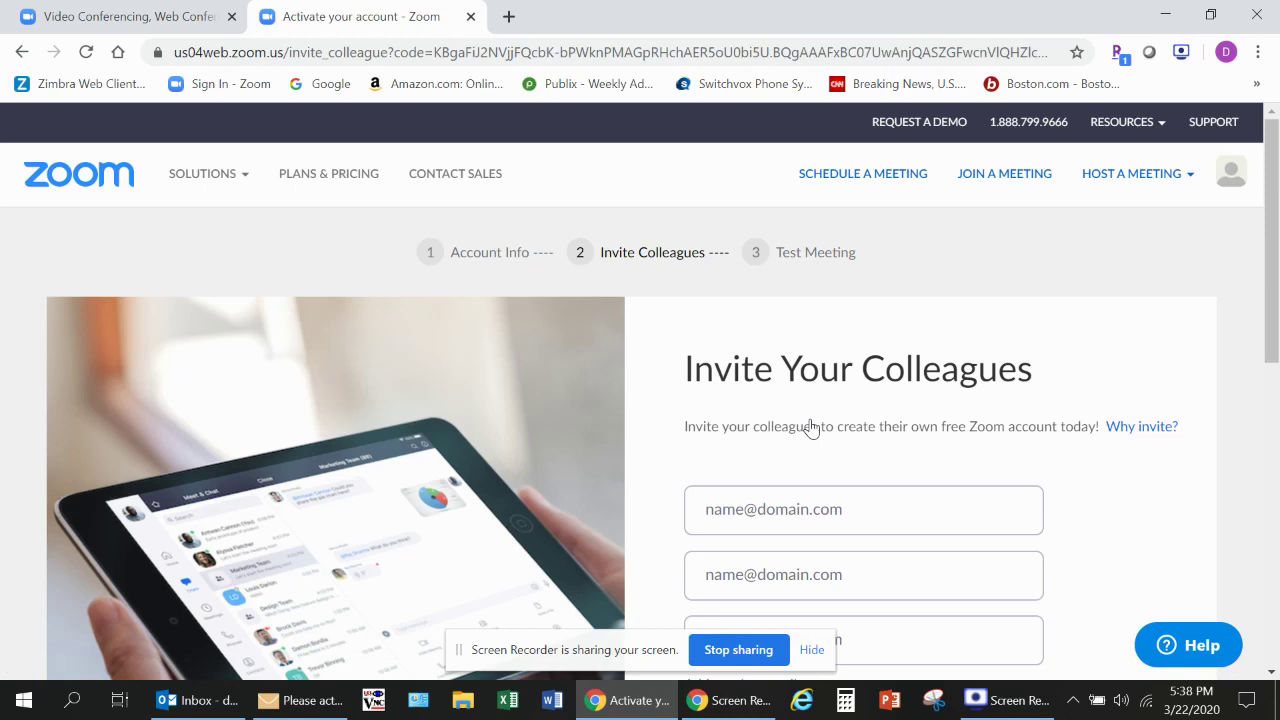
scroll(791, 436, down, 3)
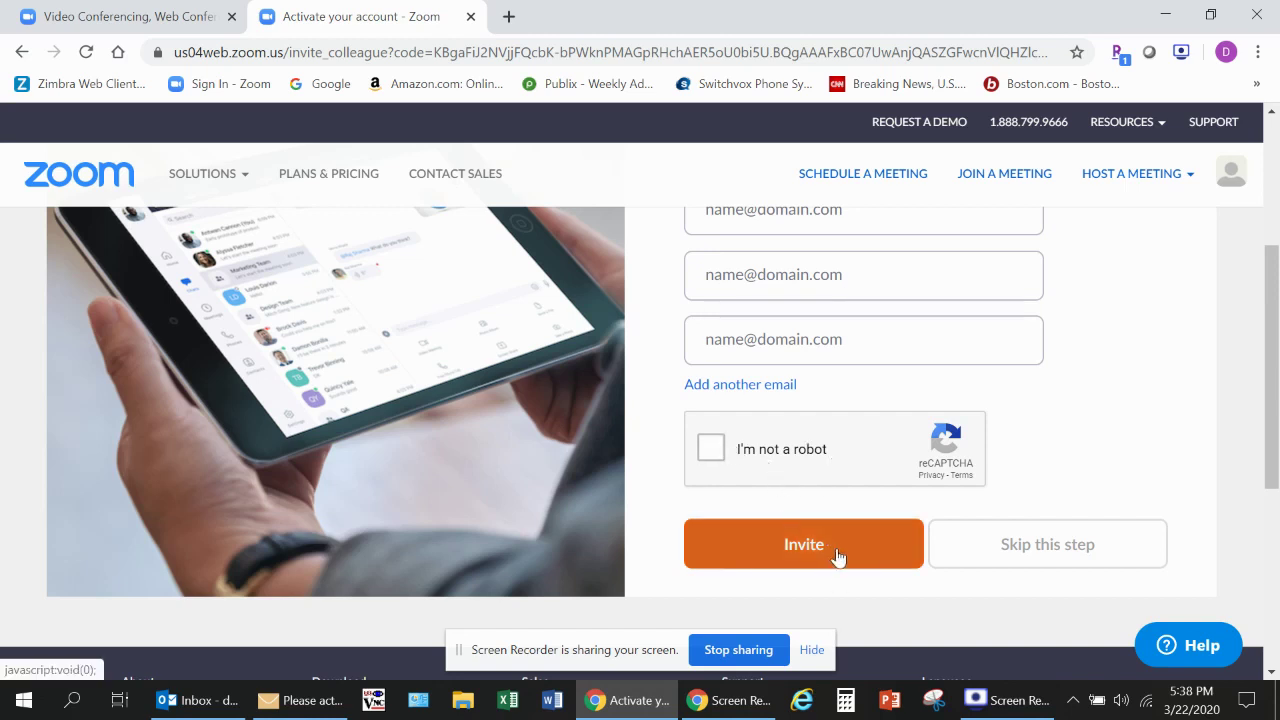
click(1043, 549)
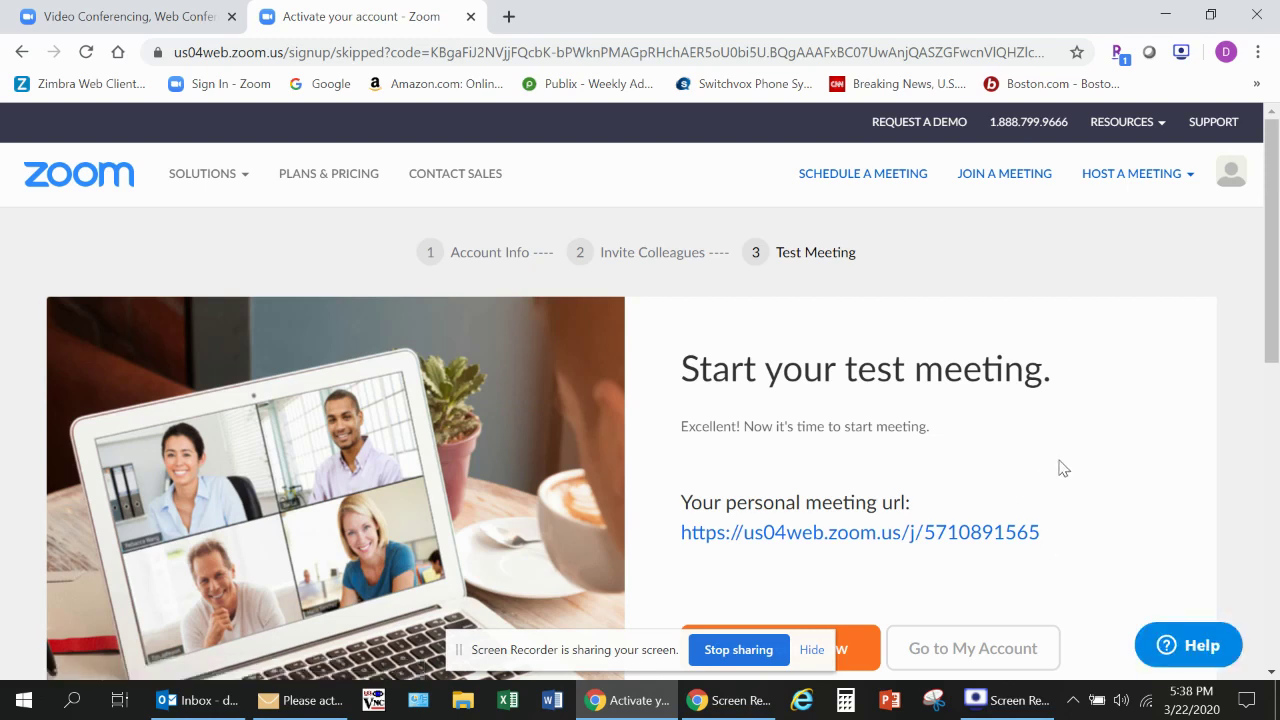
scroll(1062, 467, down, 3)
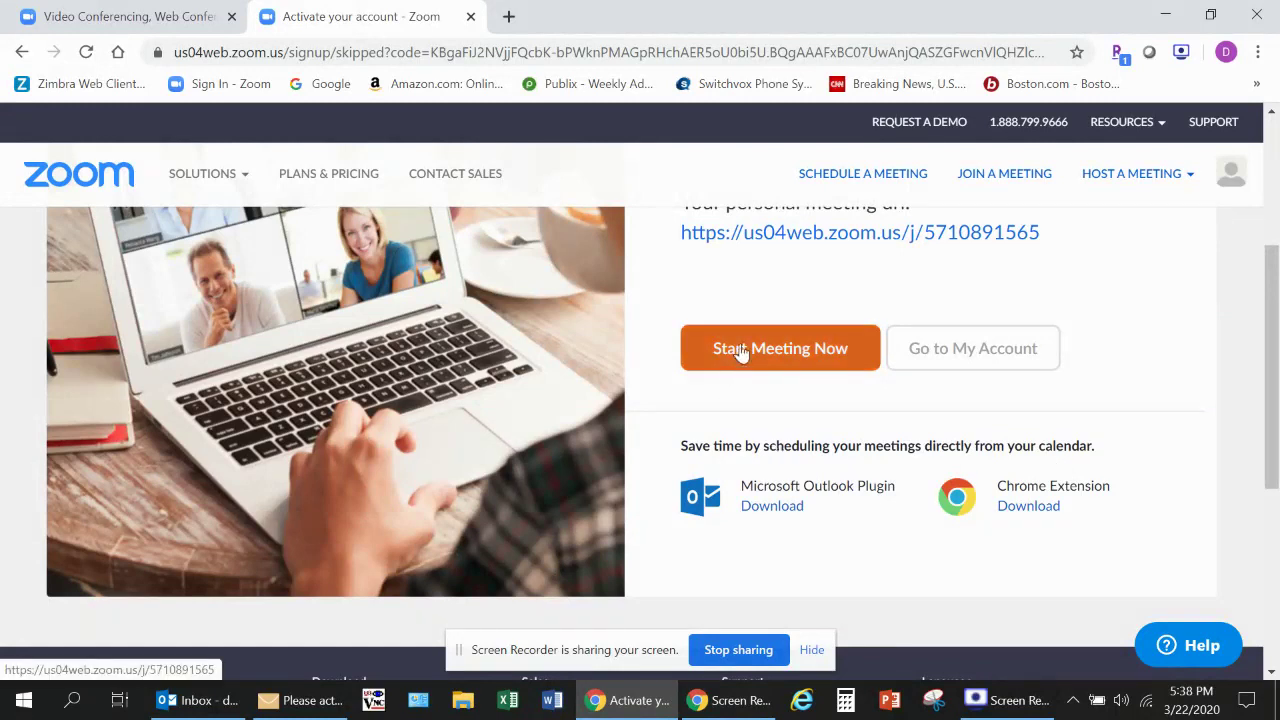
Step: Go to My Account and close the Important Notice about dial-in audio conferencing
click(975, 350)
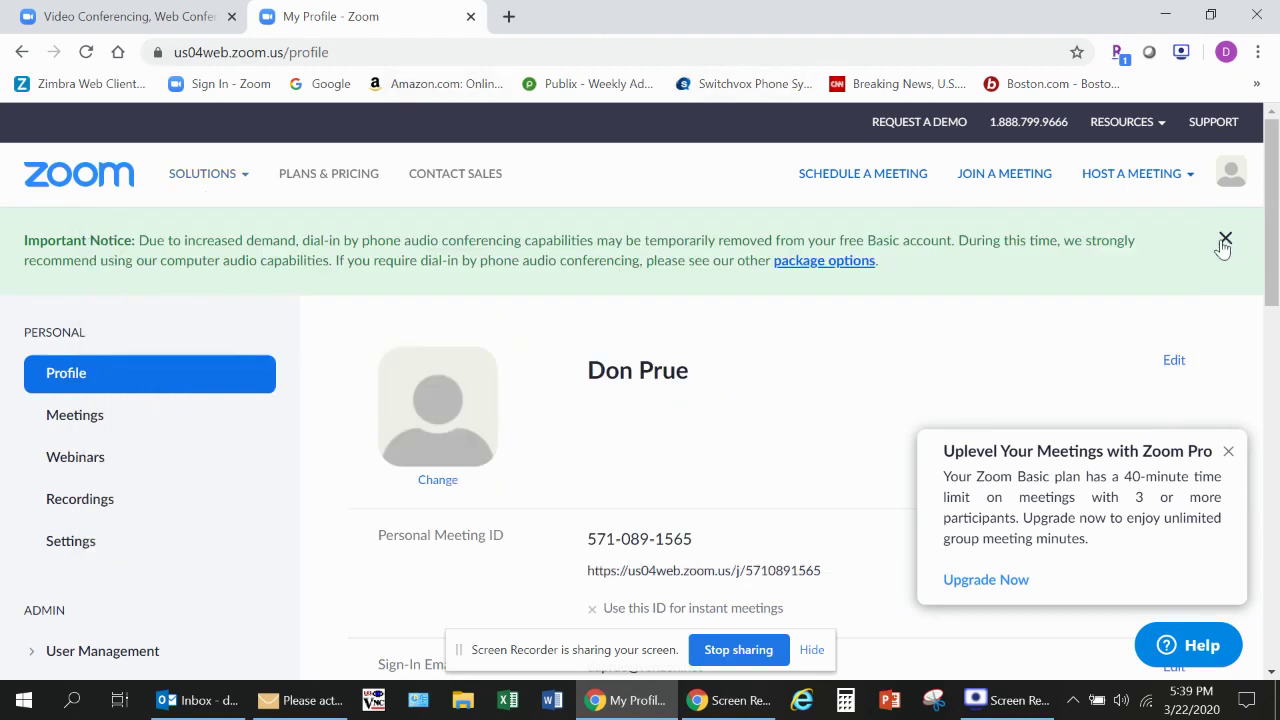
click(1225, 240)
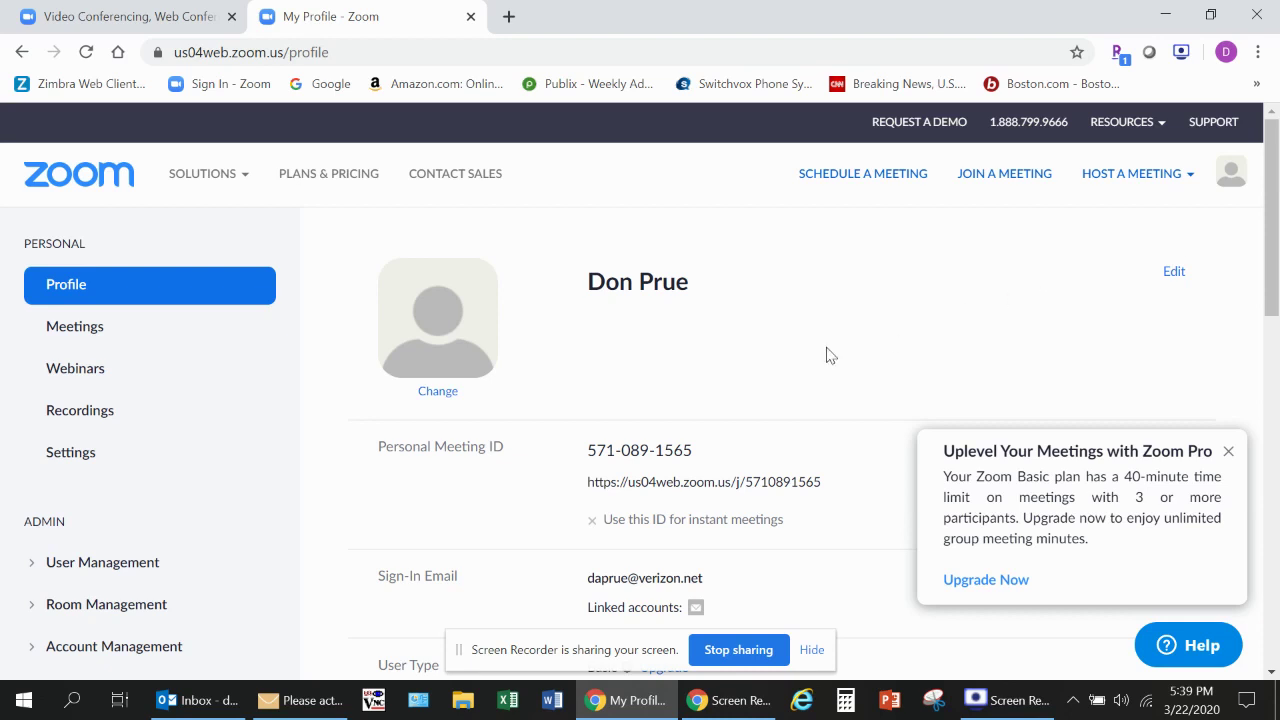
Step: Open Meetings > Personal Meeting Room and scroll down to its Meeting Options
click(78, 330)
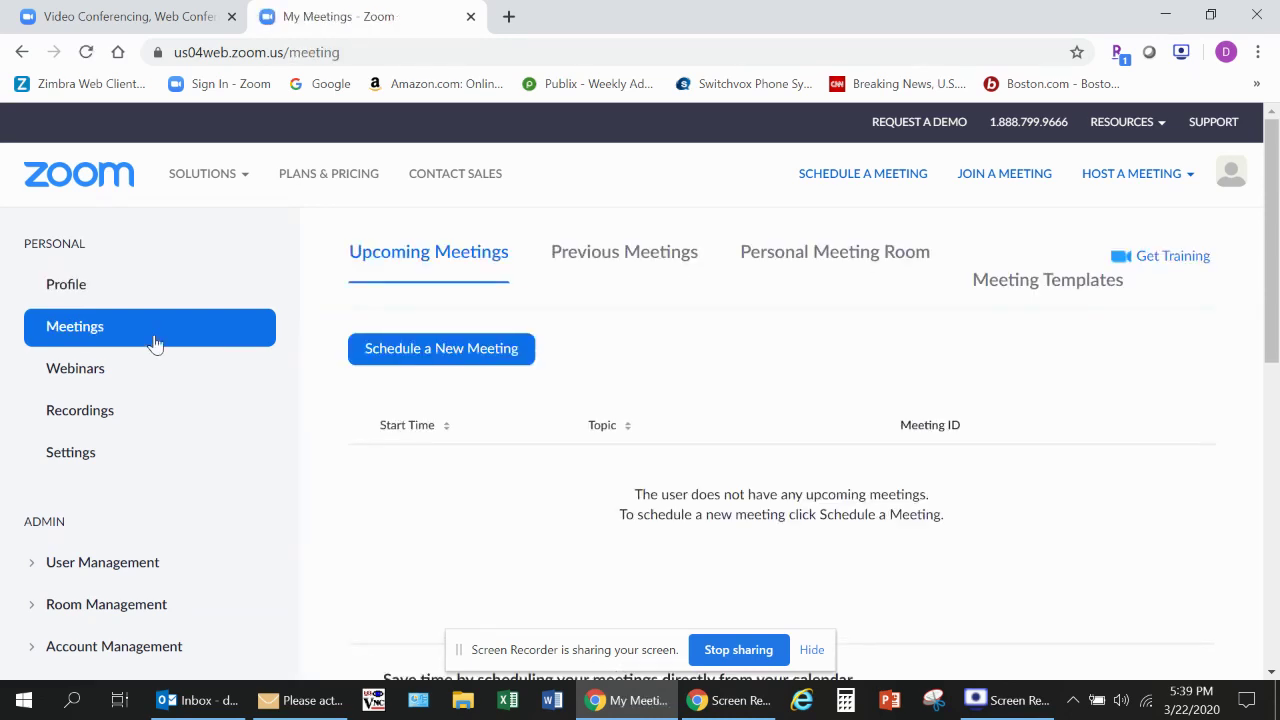
click(819, 254)
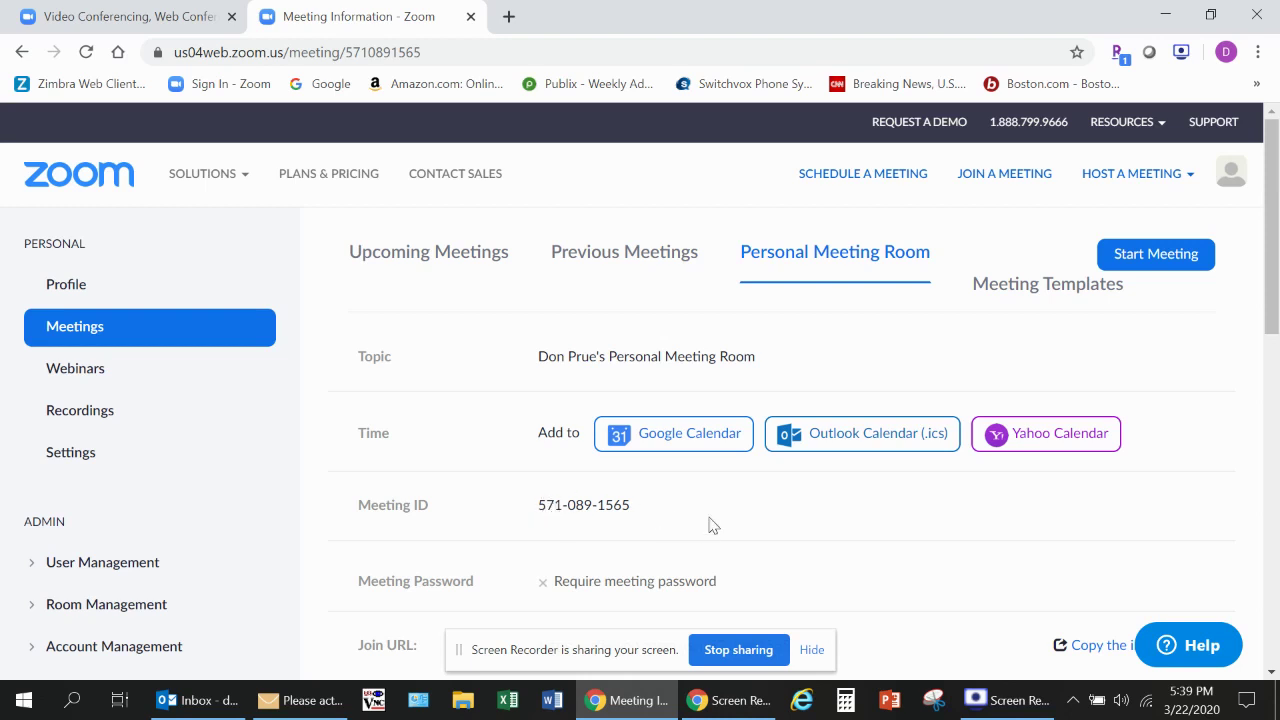
scroll(786, 510, down, 6)
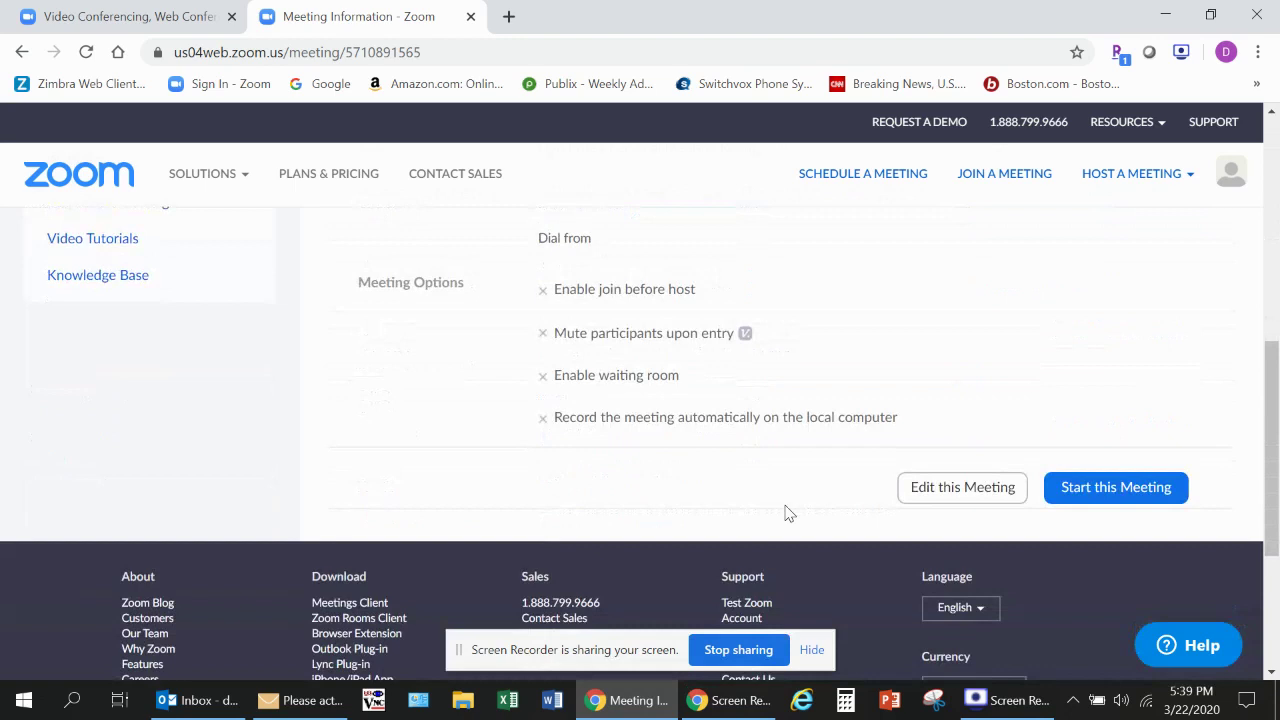
Step: Edit the Personal Meeting Room, switching both Host video and Participant video on
click(962, 490)
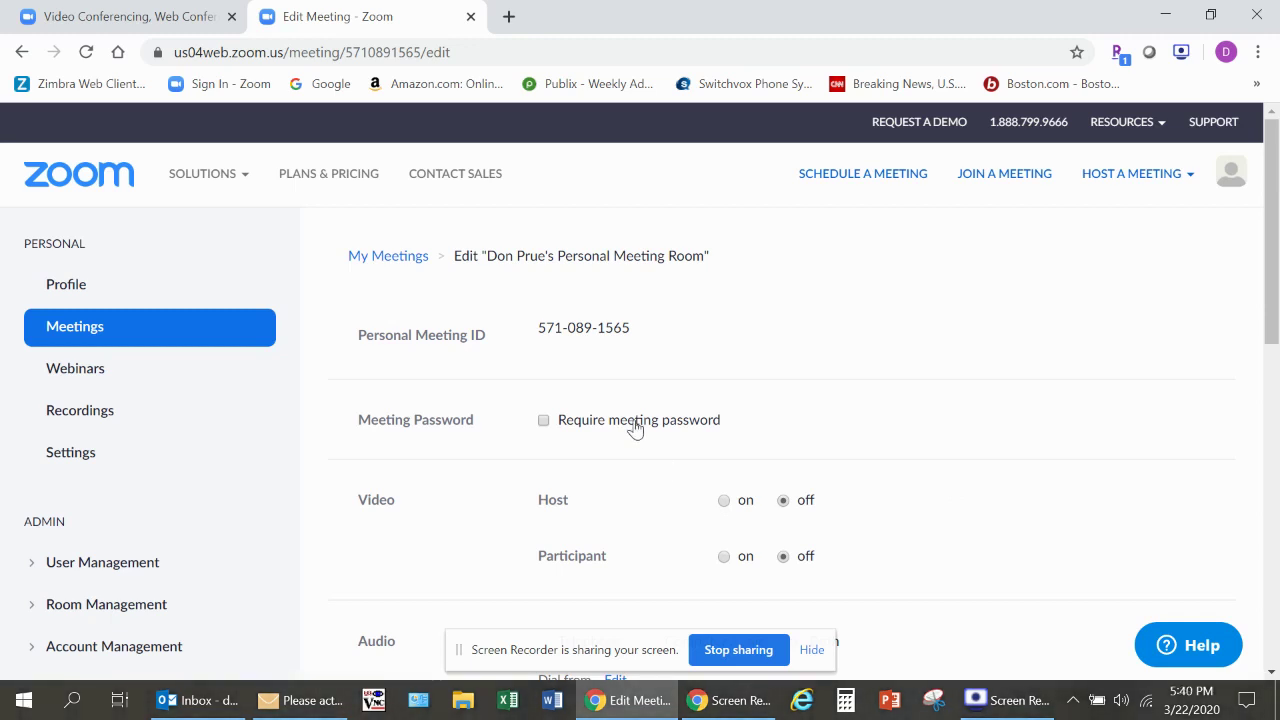
click(725, 503)
click(724, 557)
scroll(663, 492, down, 3)
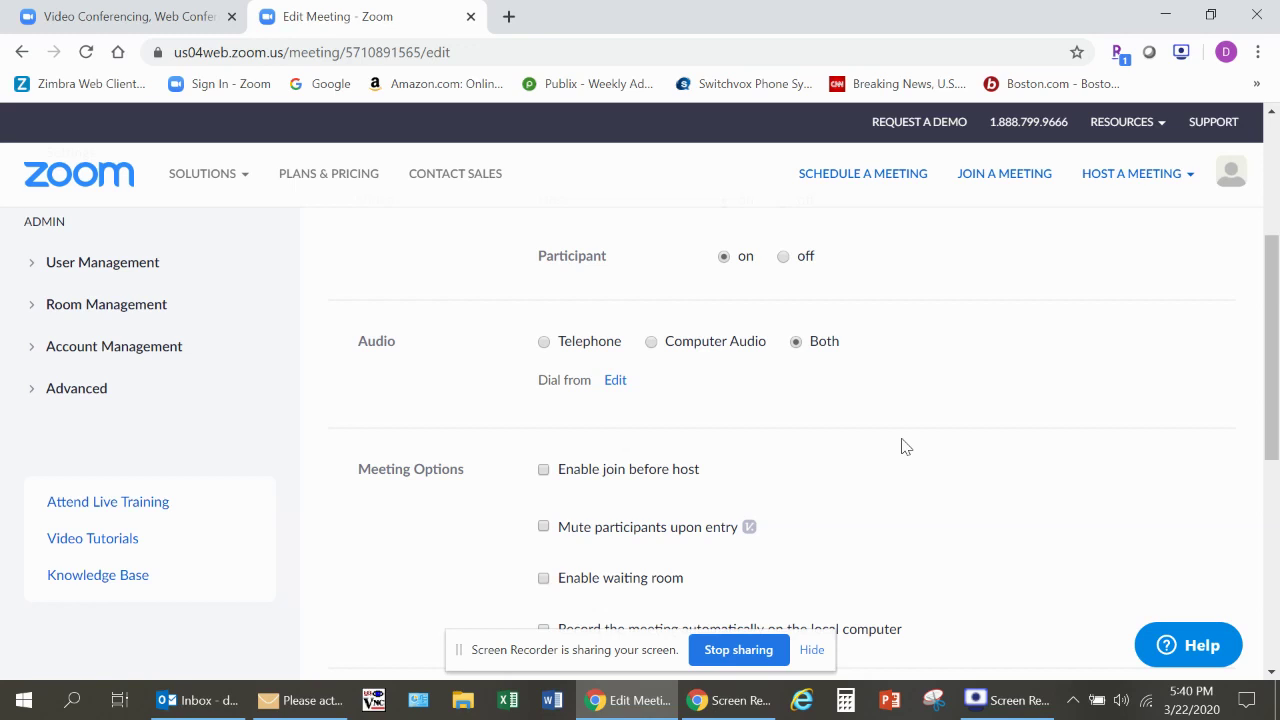
Step: Scroll to the bottom of the Edit Meeting form and save the changes
scroll(902, 452, down, 3)
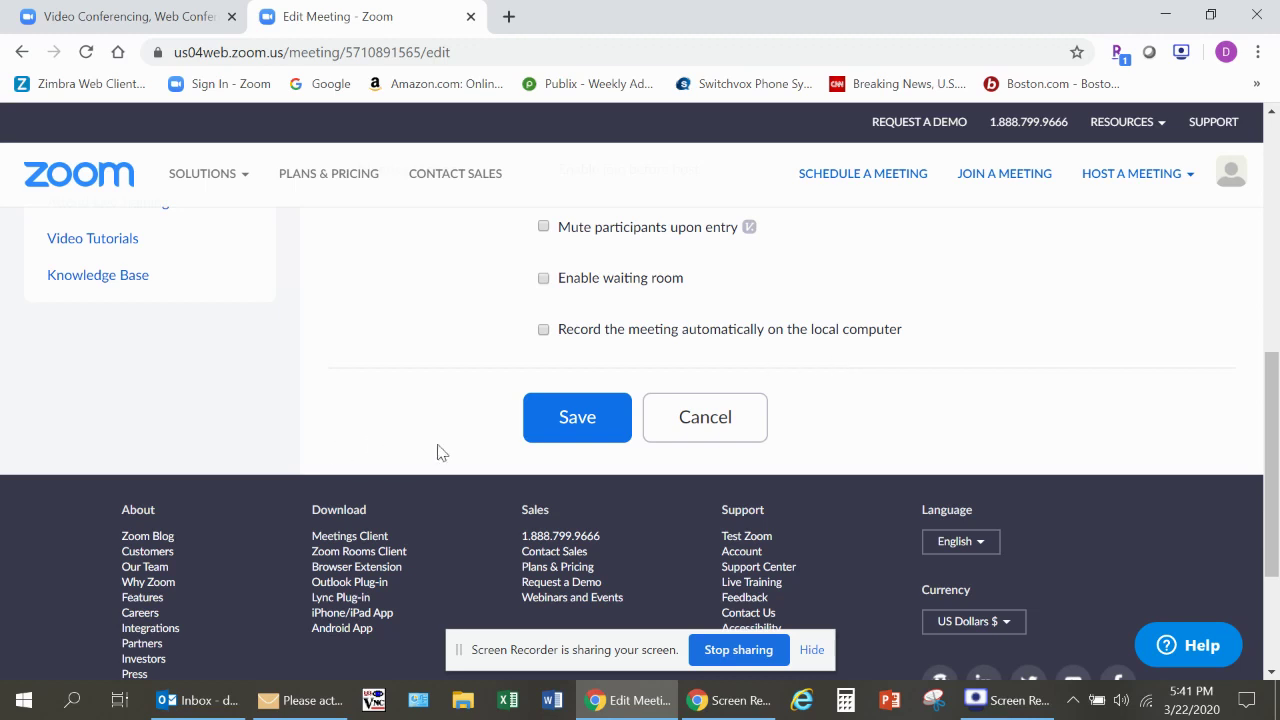
click(552, 419)
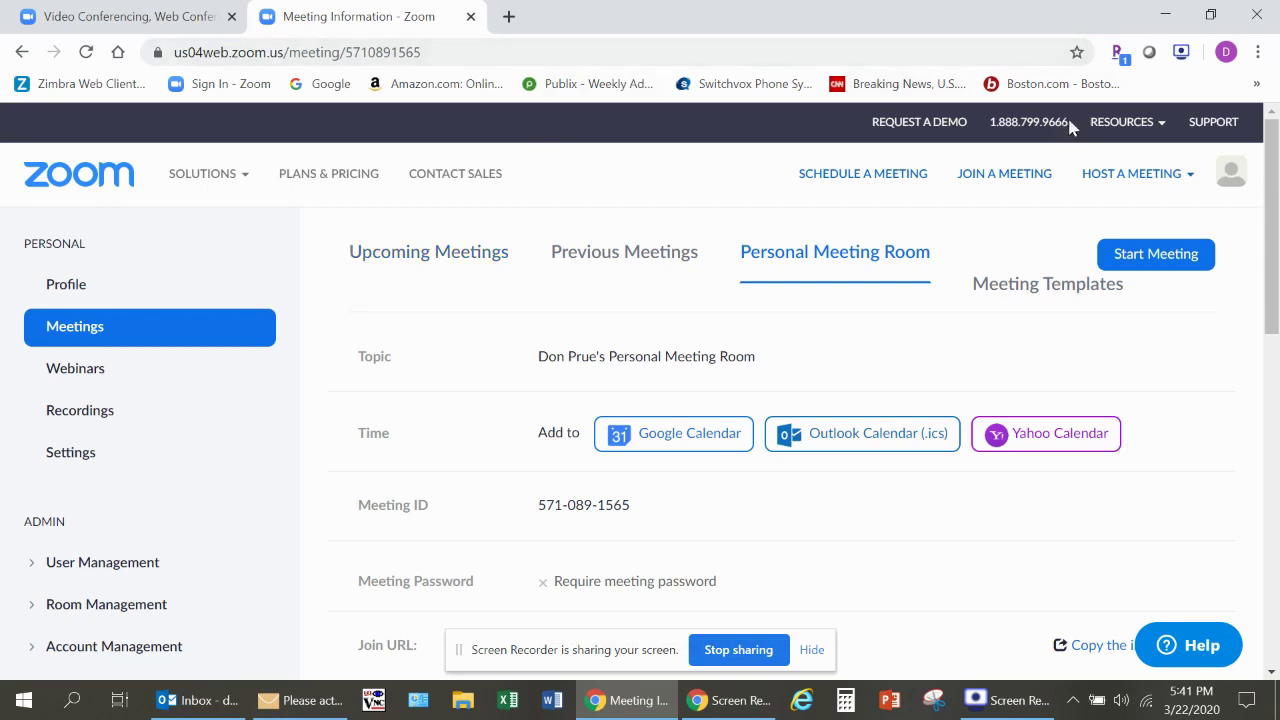
Step: Show the Resources menu with Download Zoom Client, Video Tutorials, Live Training and FAQ
mouse_move(1124, 122)
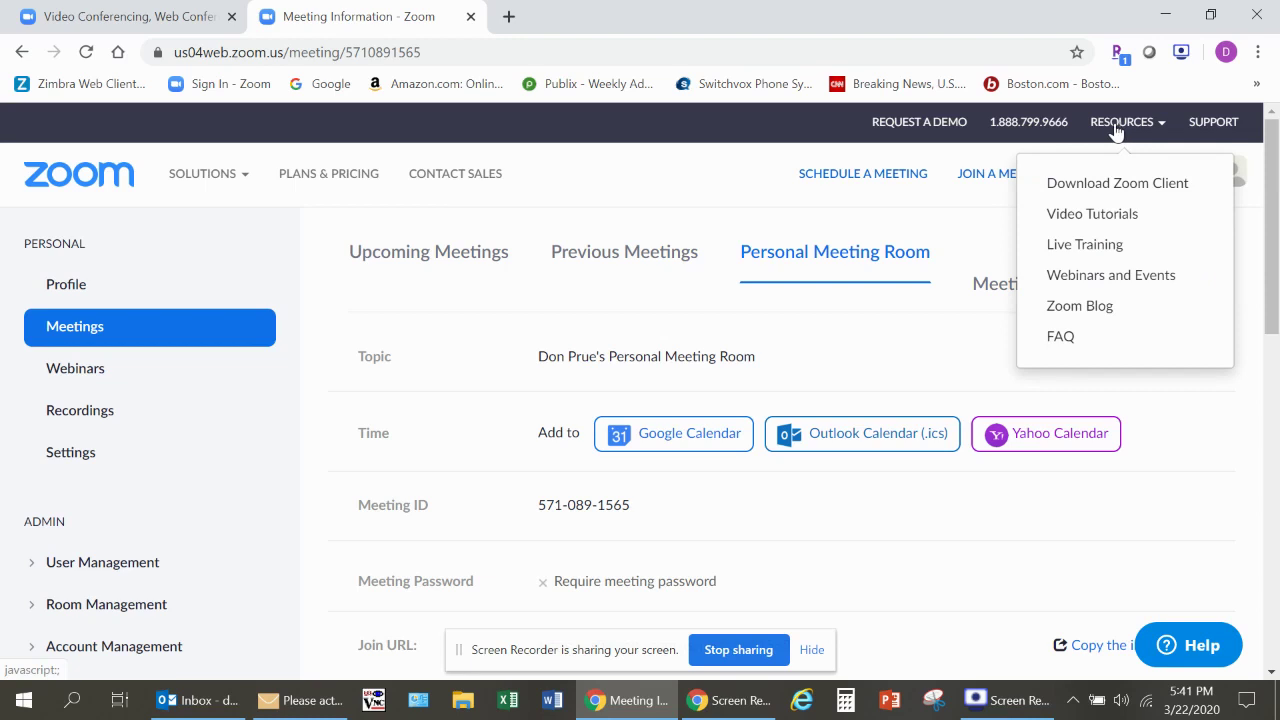